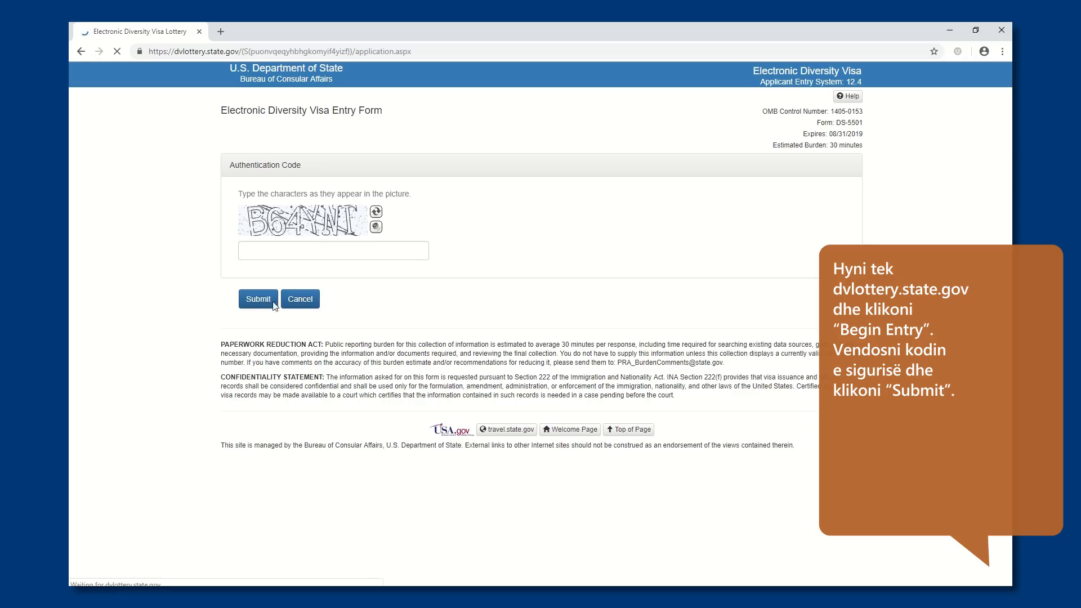
Enter the authentication code shown in the picture and submit it to open the entry form
{"action": "left_click", "coordinate": [257, 255]}
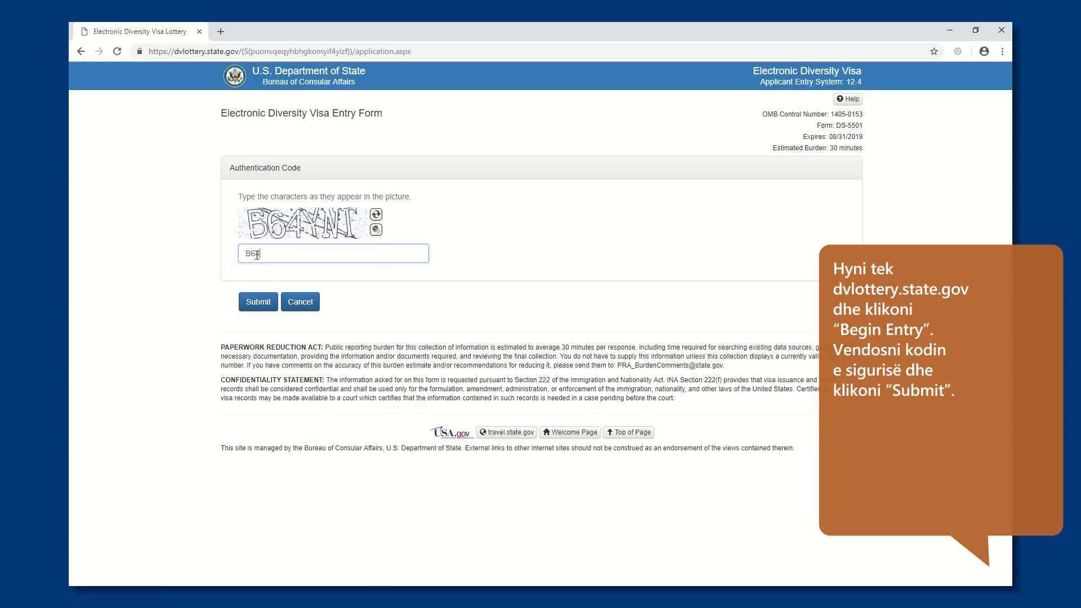
{"action": "type", "text": "B64YN"}
{"action": "left_click", "coordinate": [256, 303]}
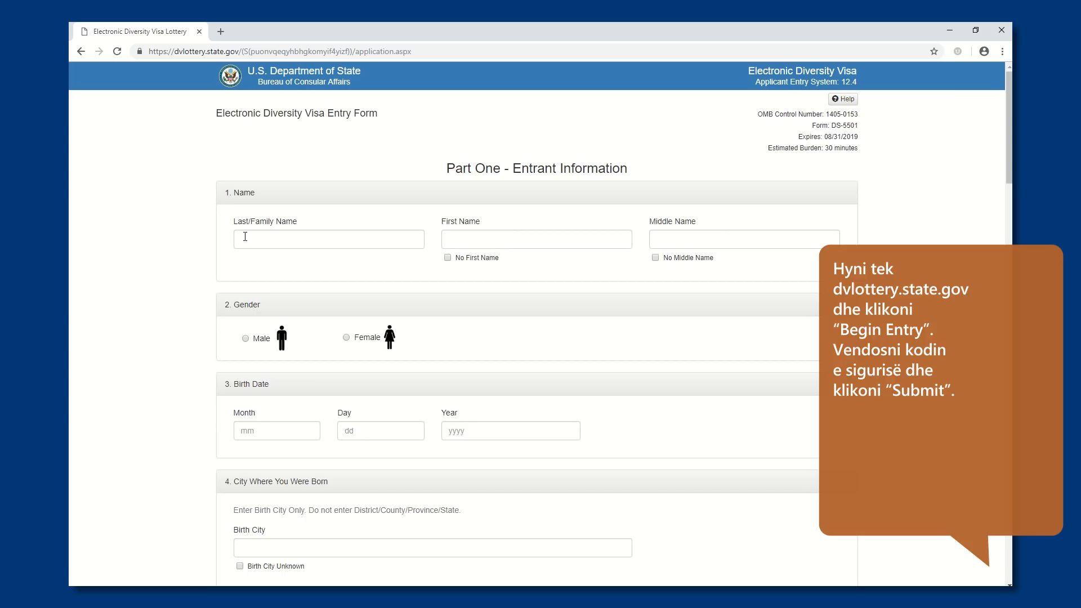
Fill in the entrant's family name and first name with No Middle Name marked, and set the gender to Male
{"action": "left_click", "coordinate": [244, 237]}
{"action": "type", "text": "Mbiemri"}
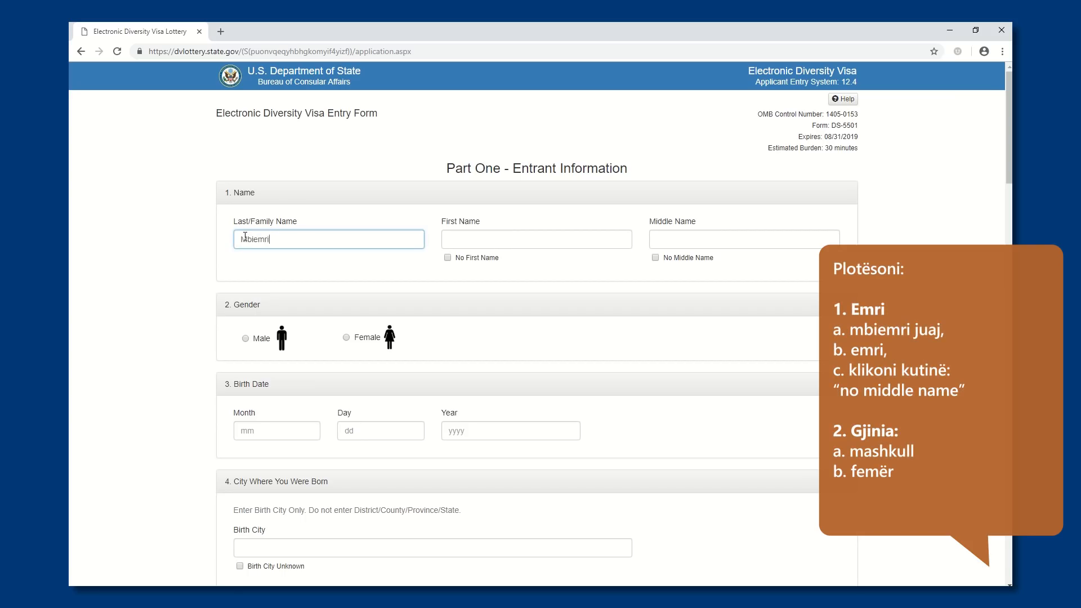
{"action": "left_click", "coordinate": [446, 239]}
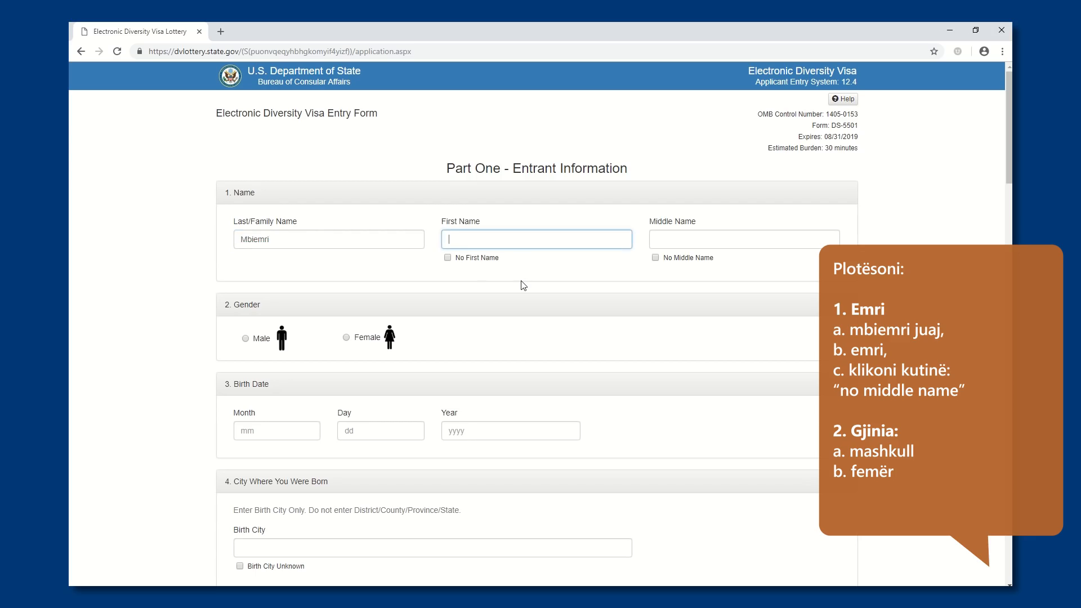
{"action": "type", "text": "Emri"}
{"action": "left_click", "coordinate": [655, 259]}
{"action": "left_click", "coordinate": [246, 338]}
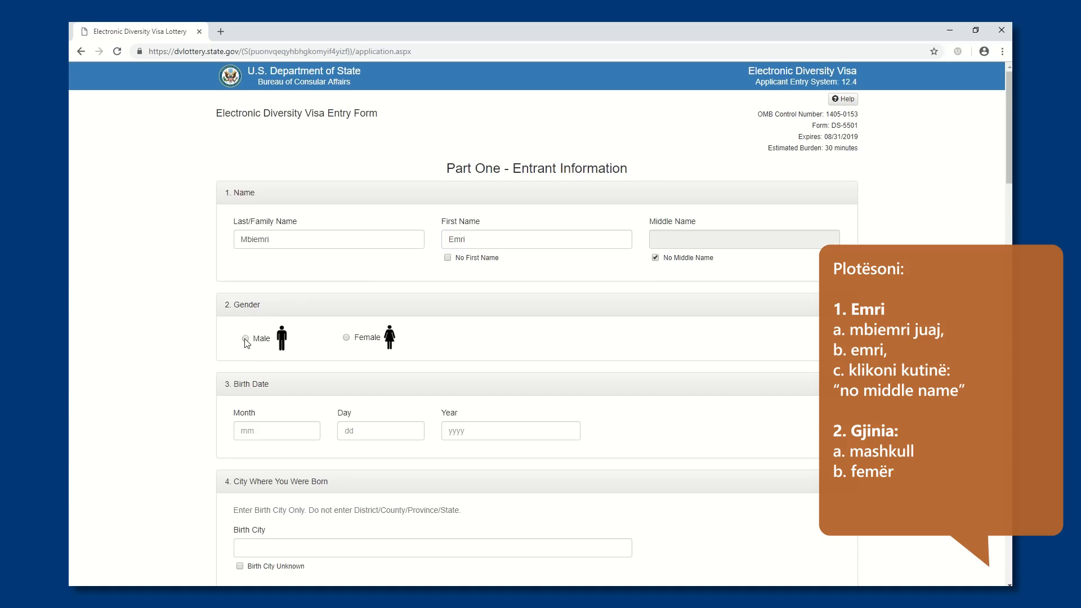
Fill in the month, day and year of the entrant's birth date
{"action": "left_click", "coordinate": [249, 431]}
{"action": "type", "text": "01"}
{"action": "left_click", "coordinate": [349, 432]}
{"action": "type", "text": "10"}
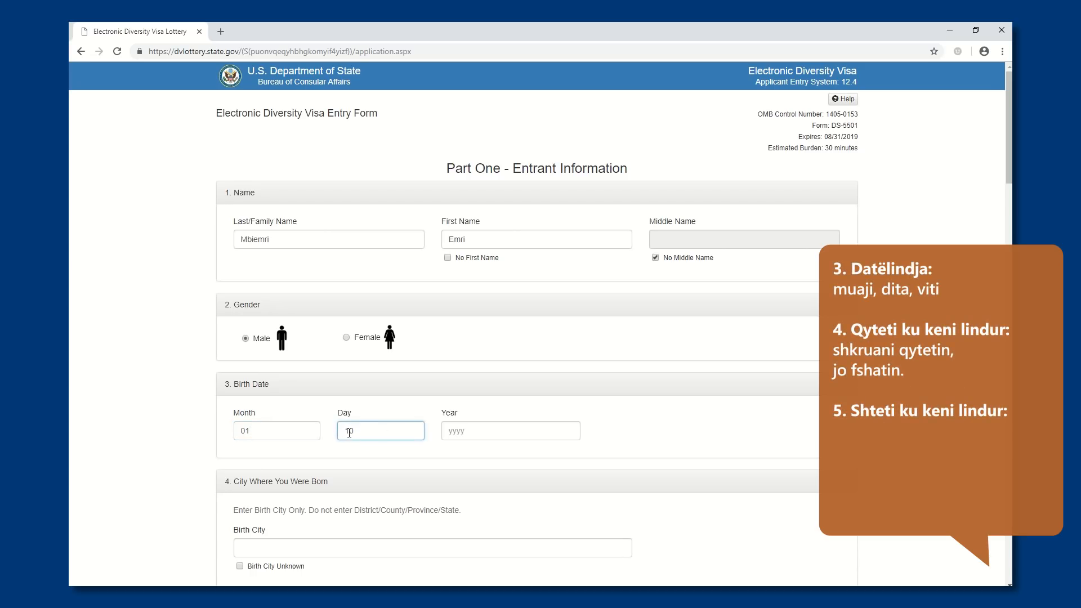
{"action": "left_click", "coordinate": [448, 433]}
{"action": "type", "text": "1985"}
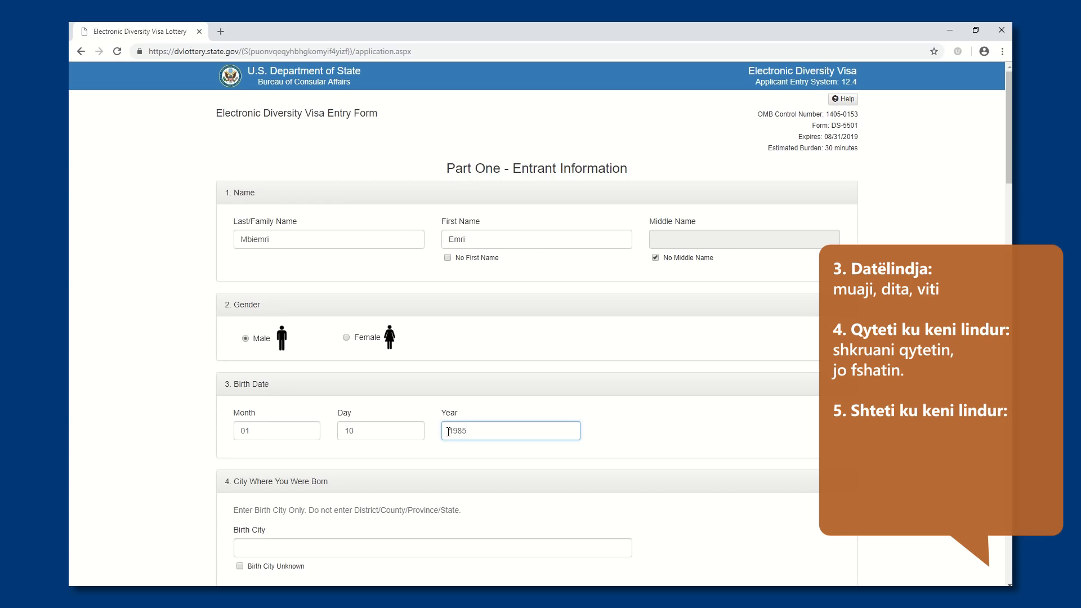
Enter "Qyteti i lindjes" as the birth city and choose Albania as the country of birth
{"action": "left_click", "coordinate": [263, 542]}
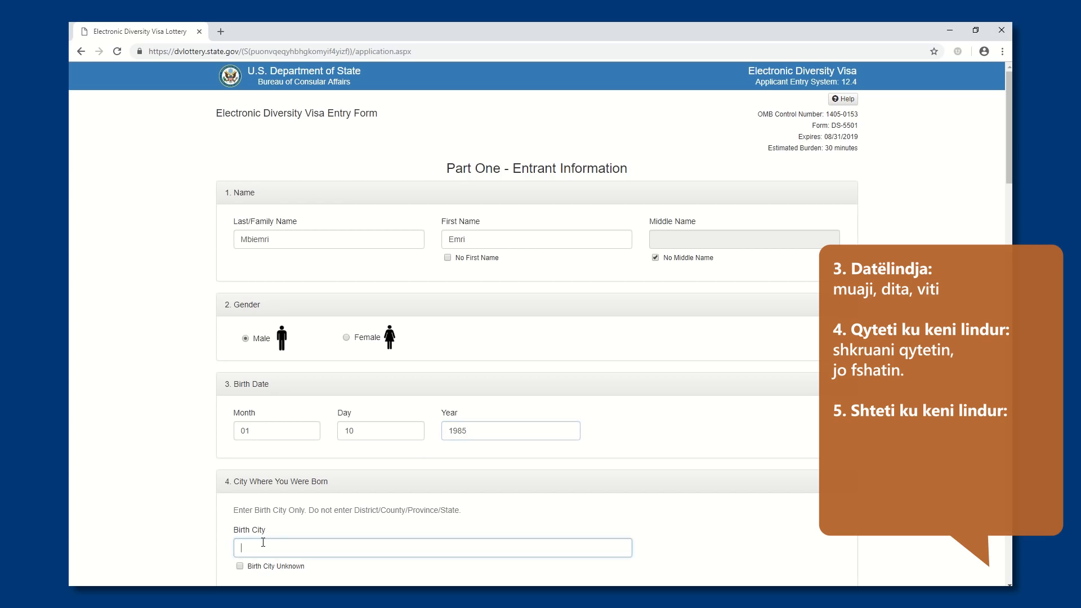
{"action": "type", "text": "Qyteti lindj"}
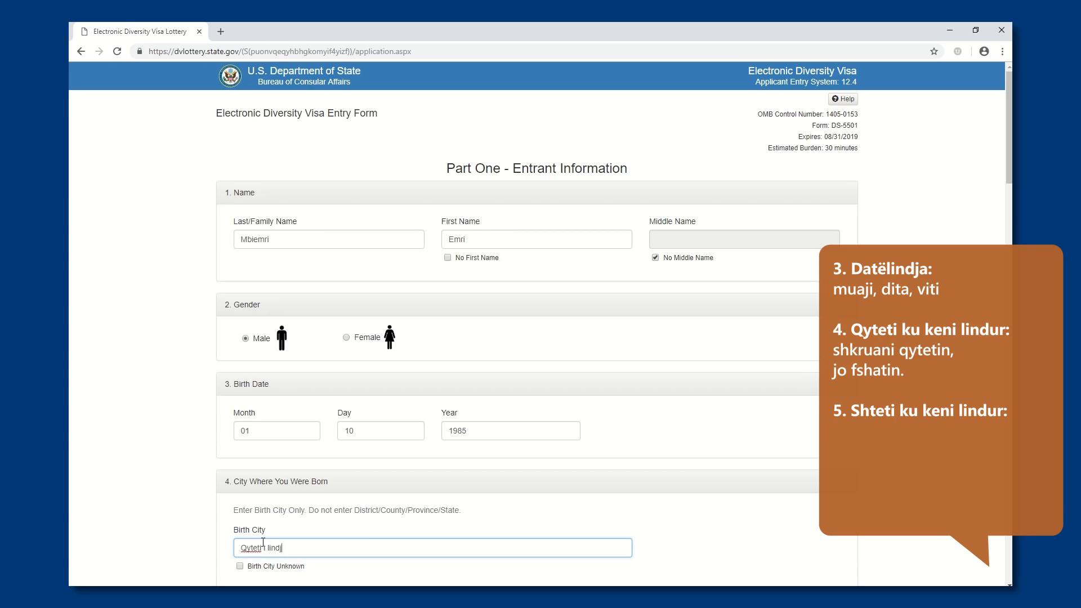
{"action": "scroll", "coordinate": [225, 535], "scroll_direction": "down", "scroll_amount": 2}
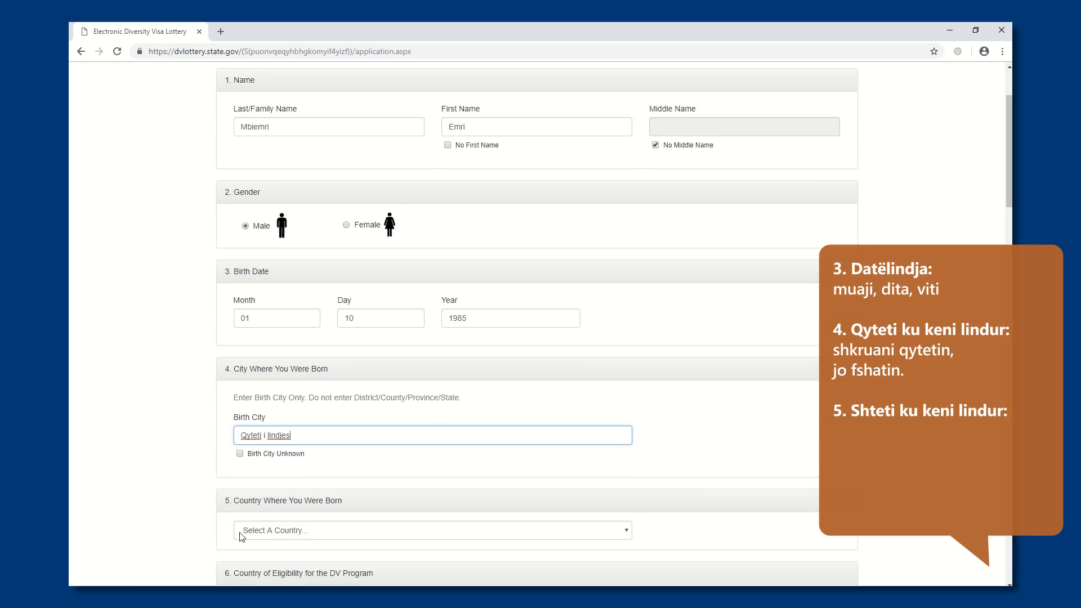
{"action": "scroll", "coordinate": [214, 518], "scroll_direction": "down", "scroll_amount": 5}
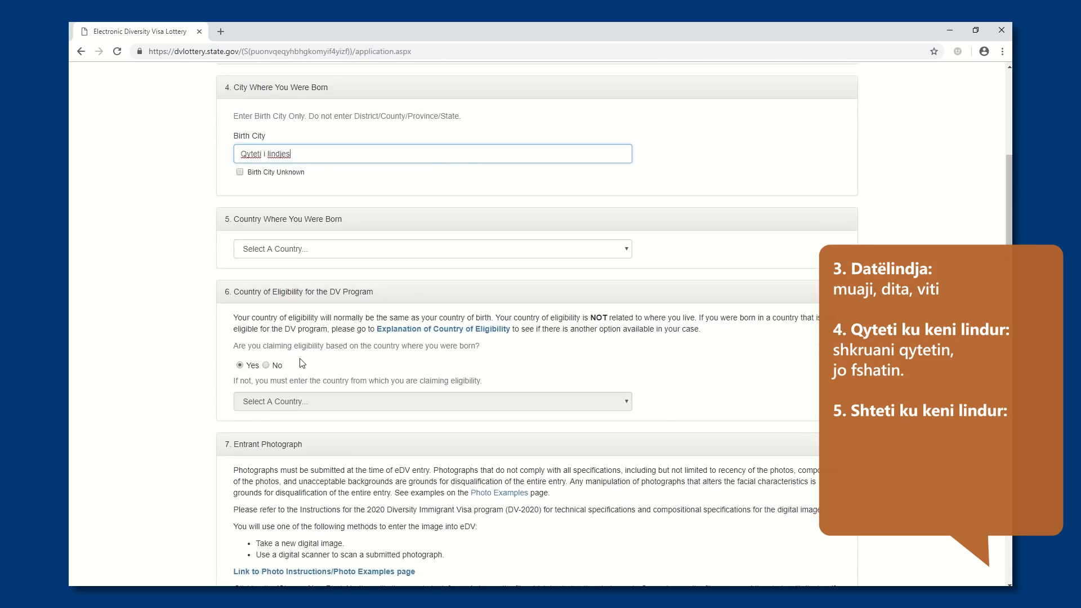
{"action": "left_click", "coordinate": [302, 249]}
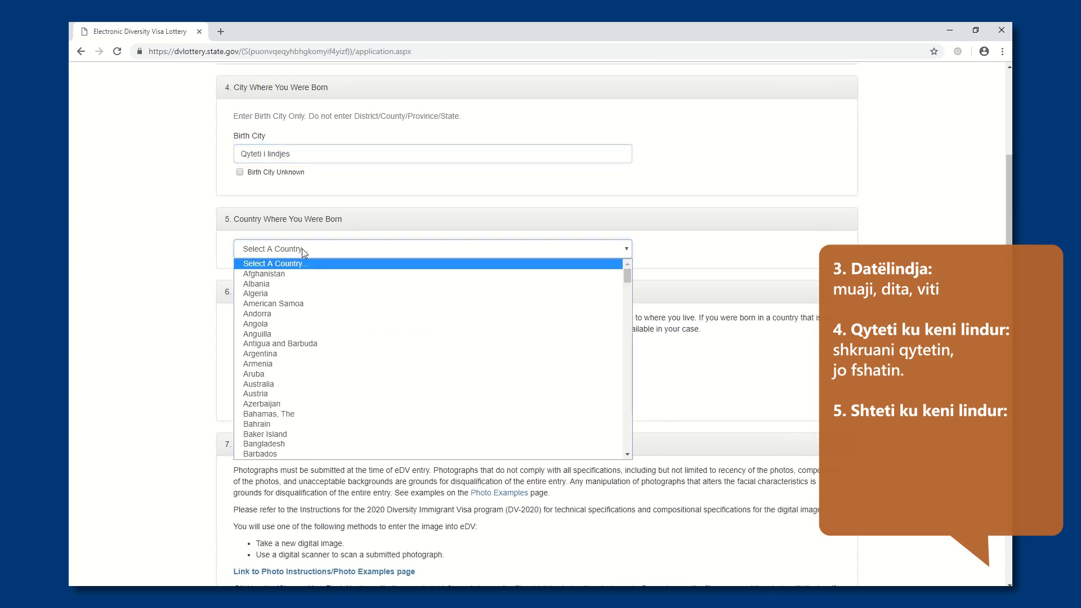
{"action": "left_click", "coordinate": [285, 284]}
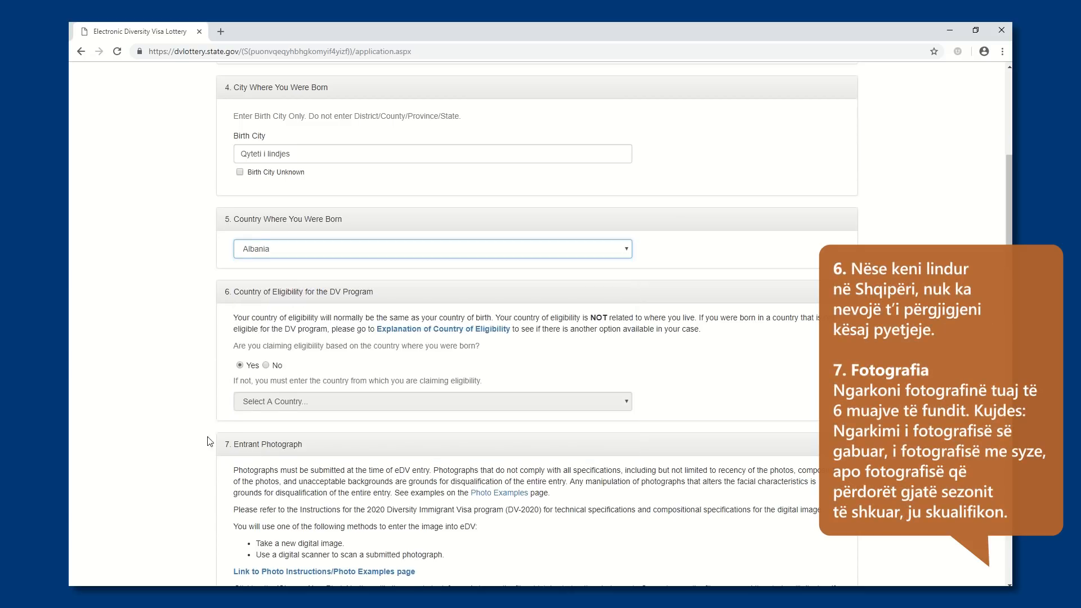
Choose the photo file Burri.jpg as the entrant photograph
{"action": "scroll", "coordinate": [214, 445], "scroll_direction": "down", "scroll_amount": 2}
{"action": "scroll", "coordinate": [214, 446], "scroll_direction": "down", "scroll_amount": 2}
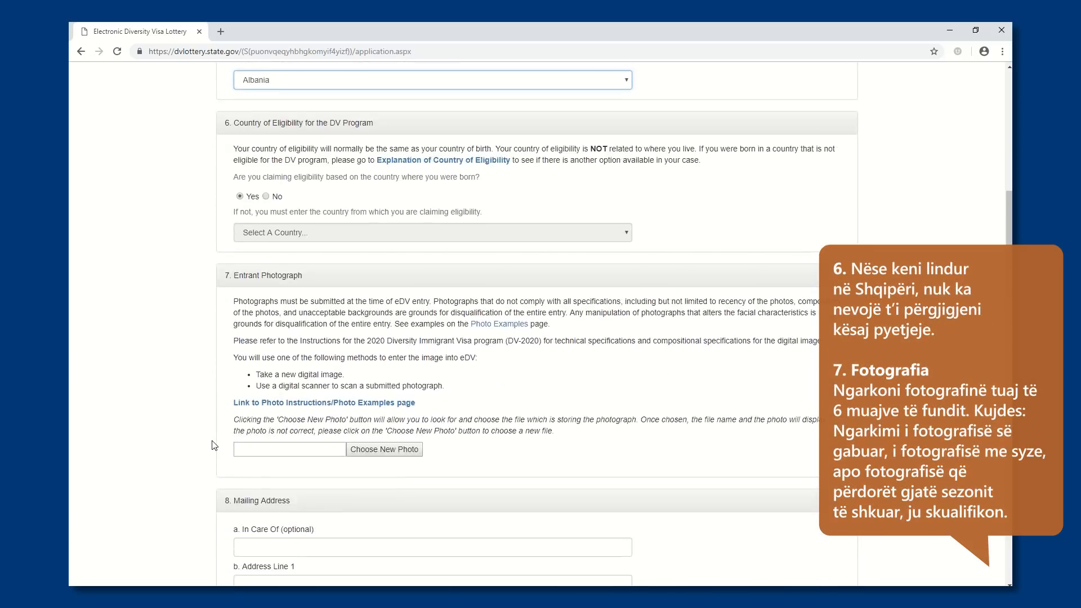
{"action": "left_click", "coordinate": [360, 395]}
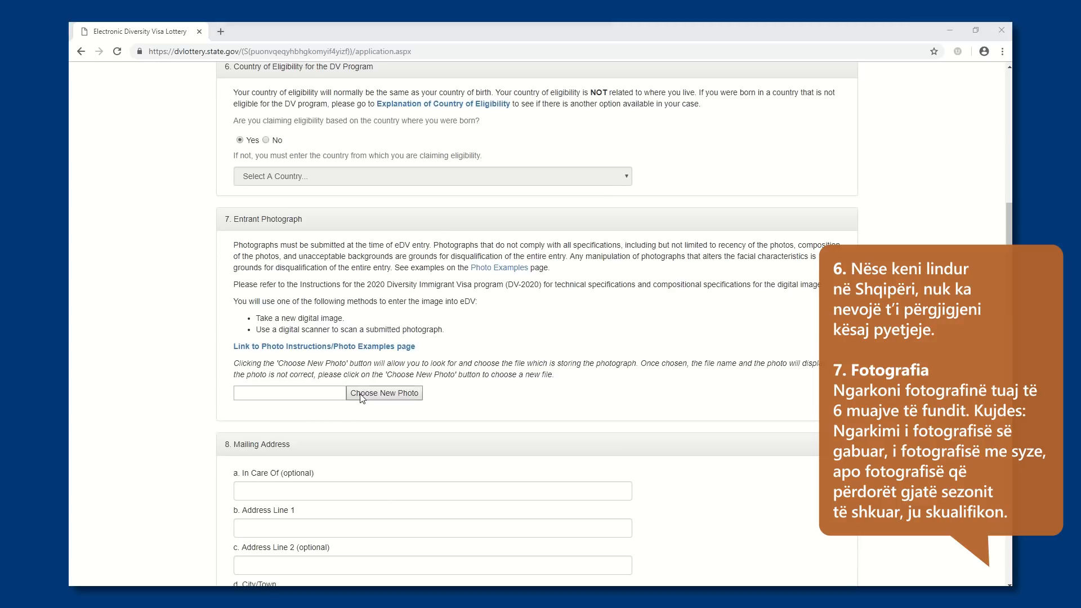
{"action": "double_click", "coordinate": [287, 123]}
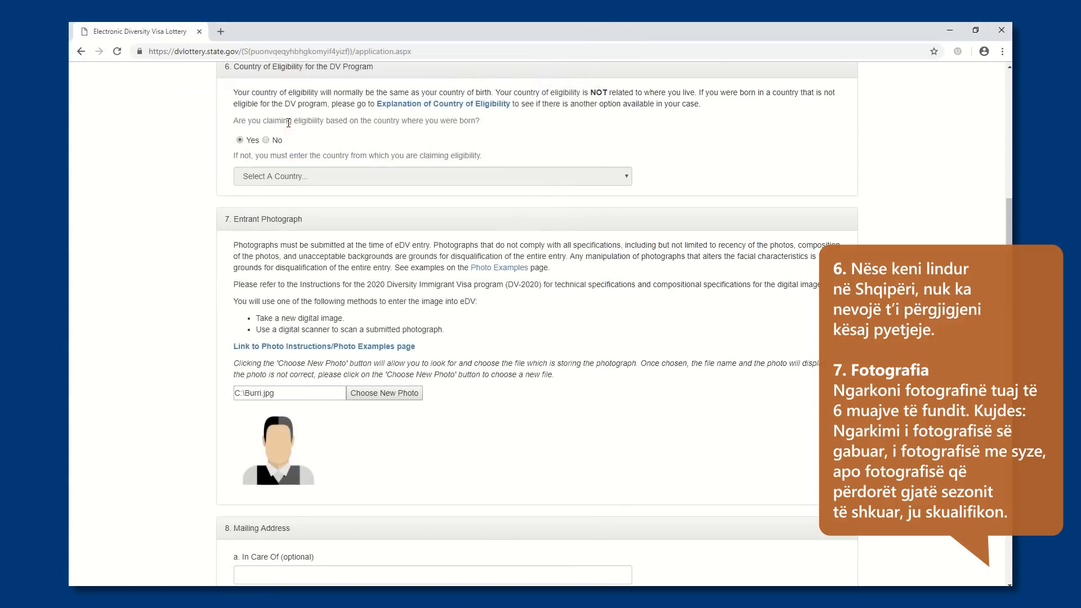
Enter the recipient's full name in the optional In Care Of field of the mailing address
{"action": "scroll", "coordinate": [208, 428], "scroll_direction": "down", "scroll_amount": 1}
{"action": "scroll", "coordinate": [208, 428], "scroll_direction": "down", "scroll_amount": 1}
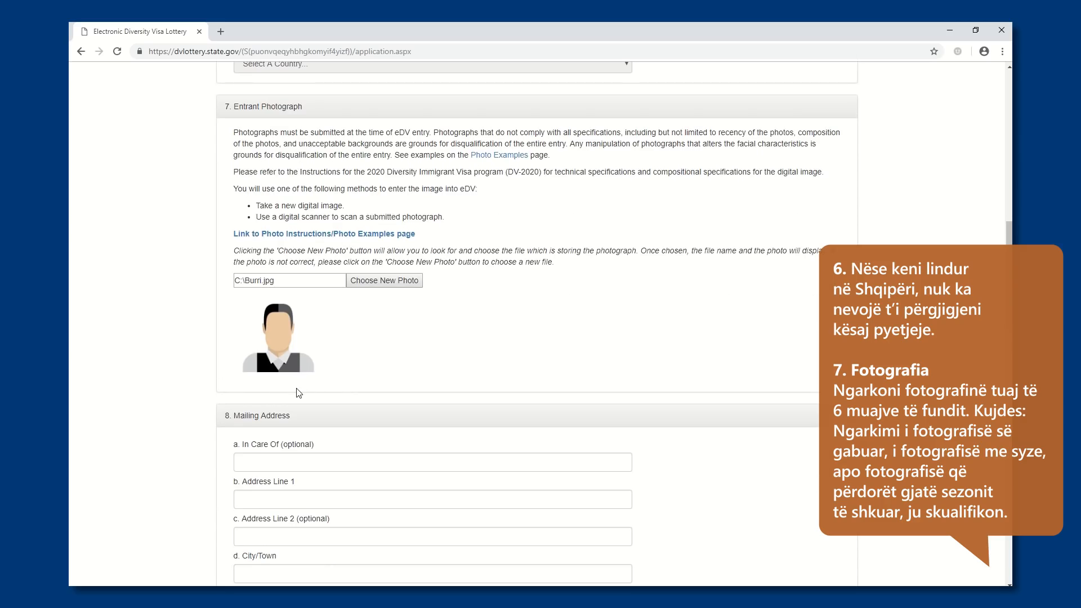
{"action": "scroll", "coordinate": [297, 391], "scroll_direction": "down", "scroll_amount": 2}
{"action": "left_click", "coordinate": [279, 354]}
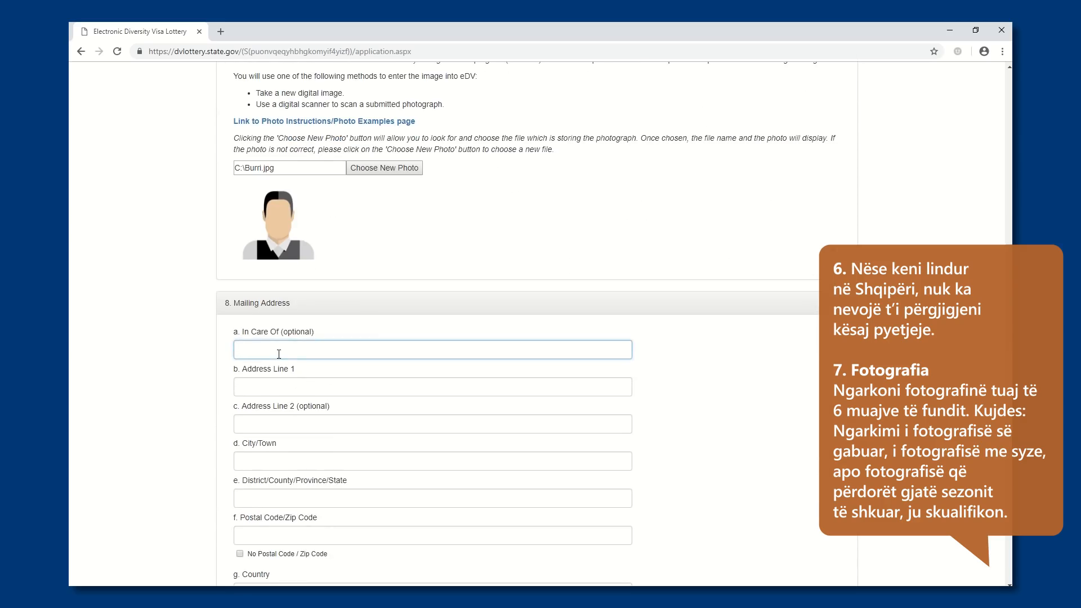
{"action": "type", "text": "emri"}
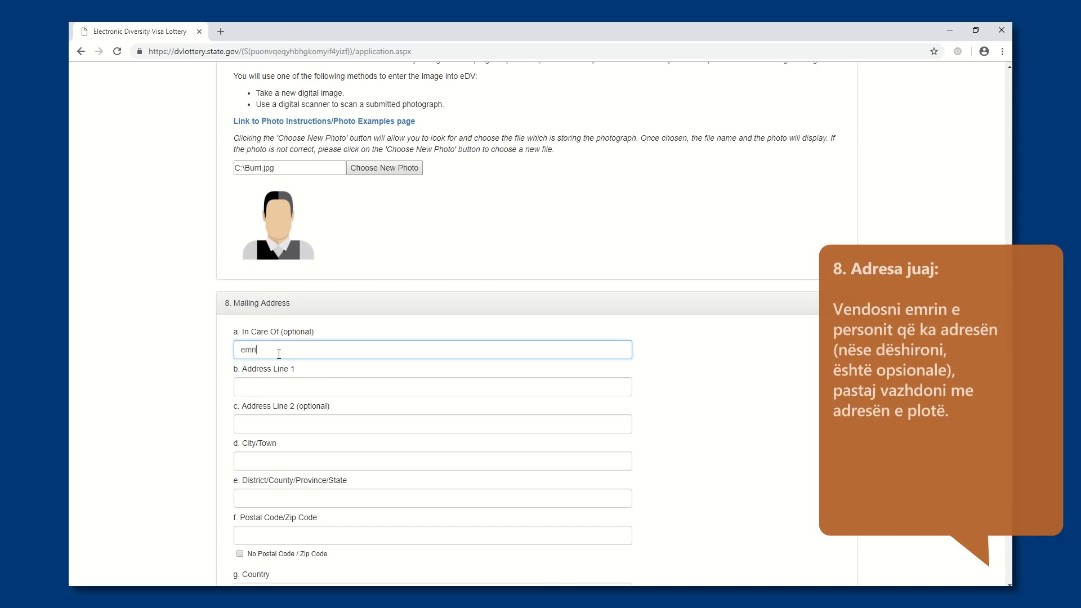
{"action": "type", "text": " mbiemri"}
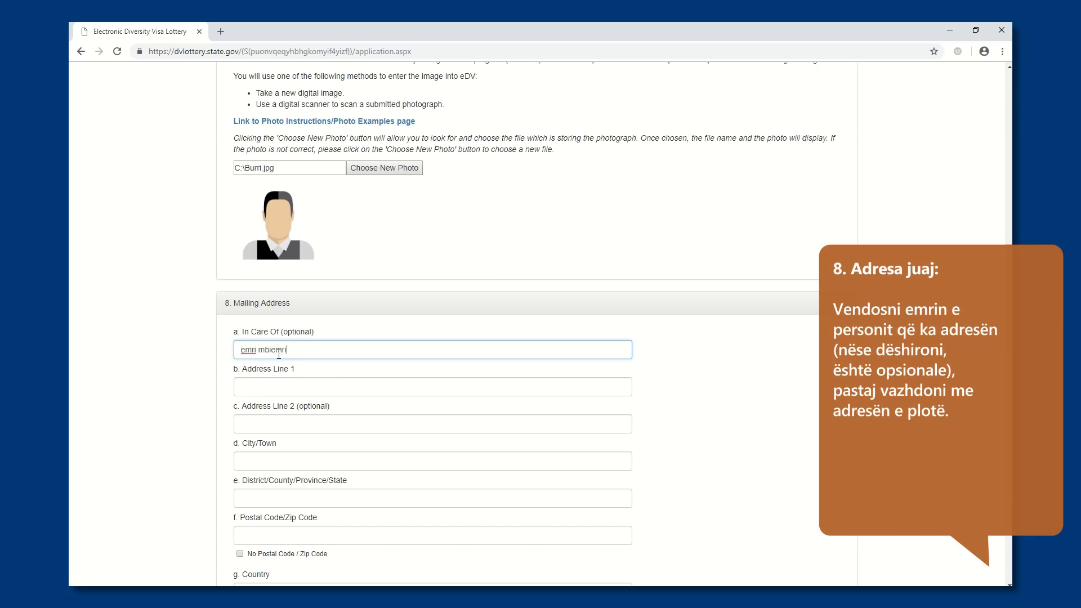
Fill in Address Line 1 and the optional Address Line 2 of the mailing address
{"action": "left_click", "coordinate": [268, 386]}
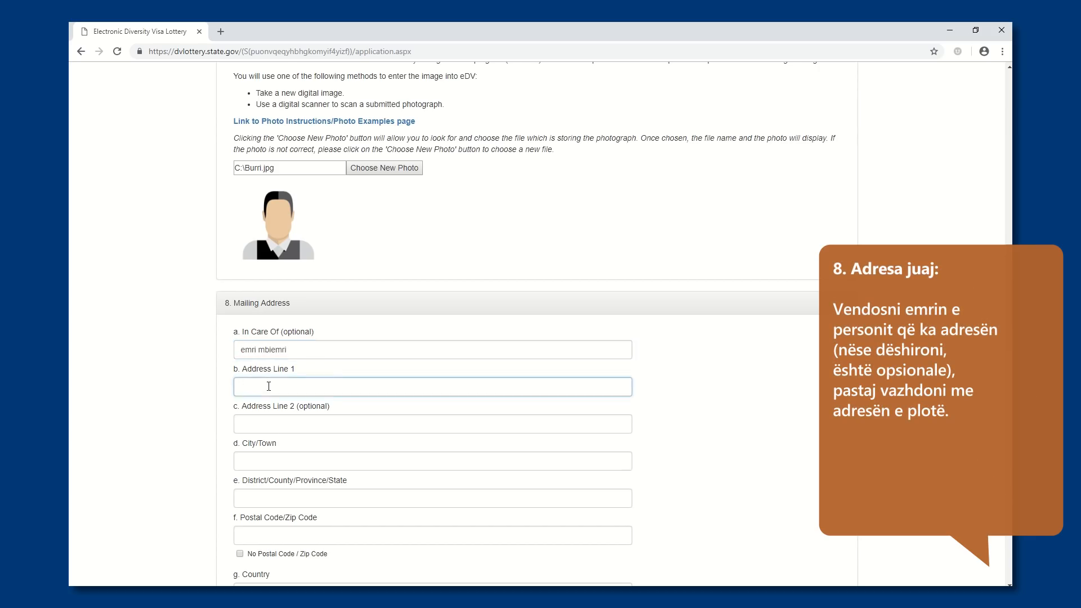
{"action": "type", "text": "adresa m"}
{"action": "type", "text": "e lagje, rruga"}
{"action": "left_click", "coordinate": [257, 429]}
{"action": "type", "text": "pallati shkalla"}
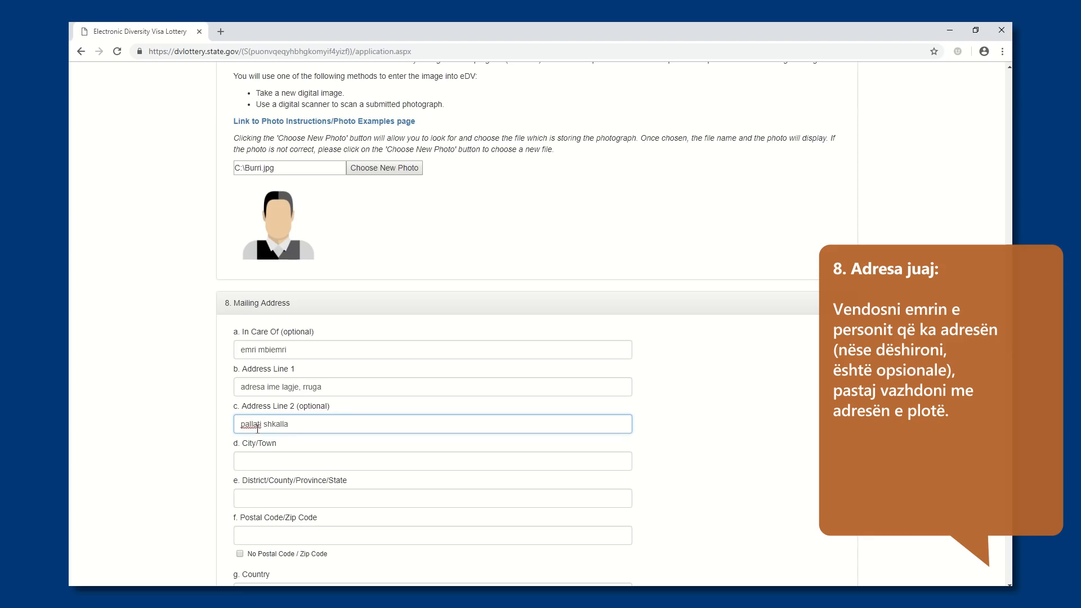
Fill in the mailing address's city of current residence and enter Albania as the district/county/province/state
{"action": "left_click", "coordinate": [260, 458]}
{"action": "type", "text": "qyteti ku banoj"}
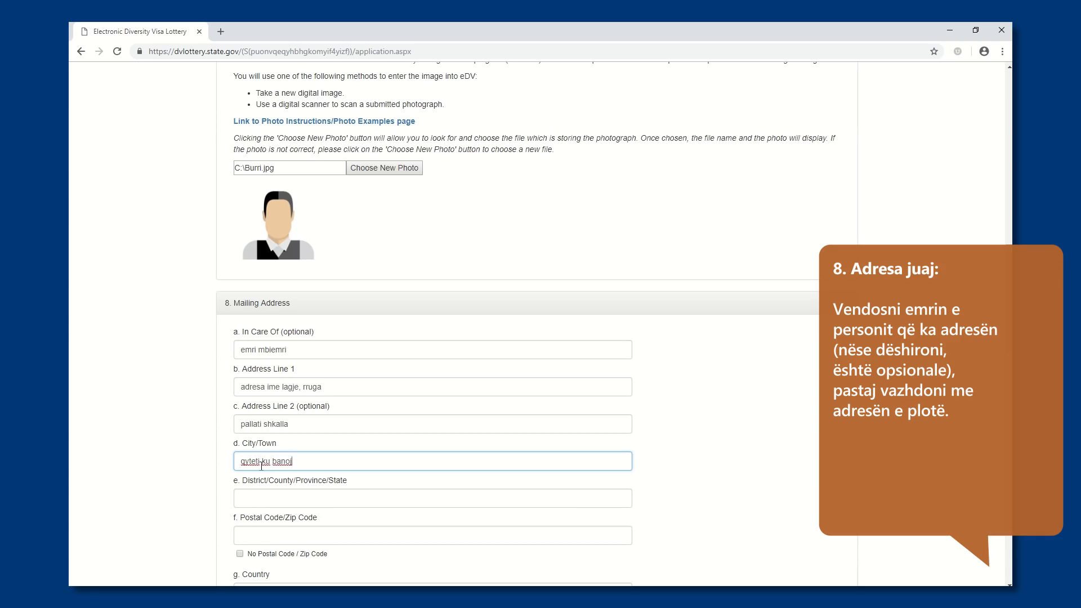
{"action": "left_click", "coordinate": [260, 496]}
{"action": "type", "text": "Albania"}
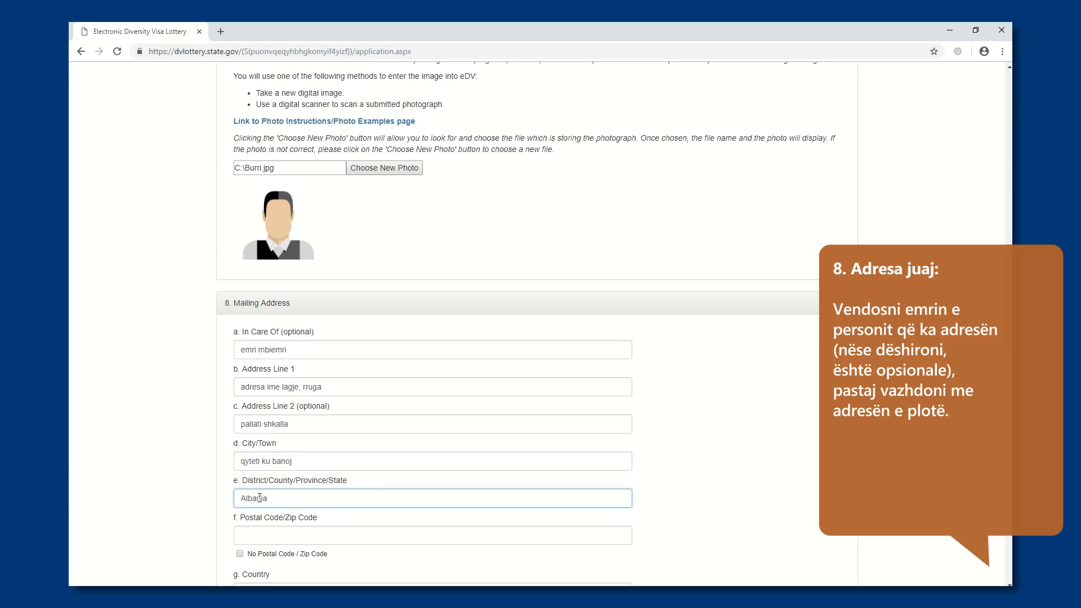
{"action": "left_click", "coordinate": [310, 464]}
{"action": "type", "text": "aktualisht"}
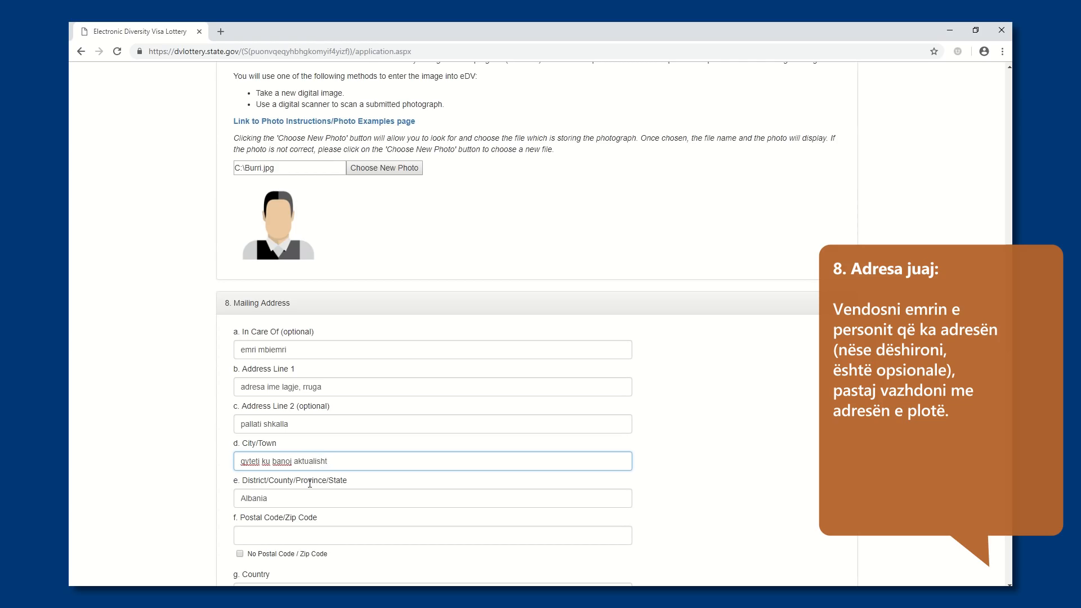
Fill in the Postal Code/Zip Code field of the mailing address
{"action": "left_click", "coordinate": [287, 534]}
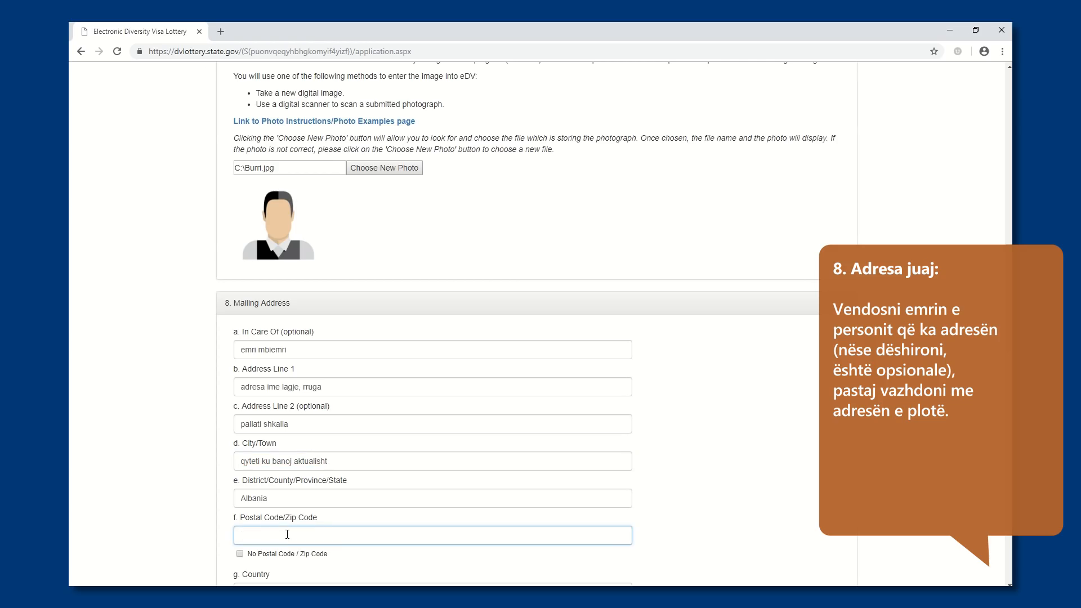
{"action": "type", "text": "1001 ose kodi juaj postar"}
Choose Albania as both the mailing address country and the country where the entrant lives today
{"action": "scroll", "coordinate": [287, 557], "scroll_direction": "down", "scroll_amount": 3}
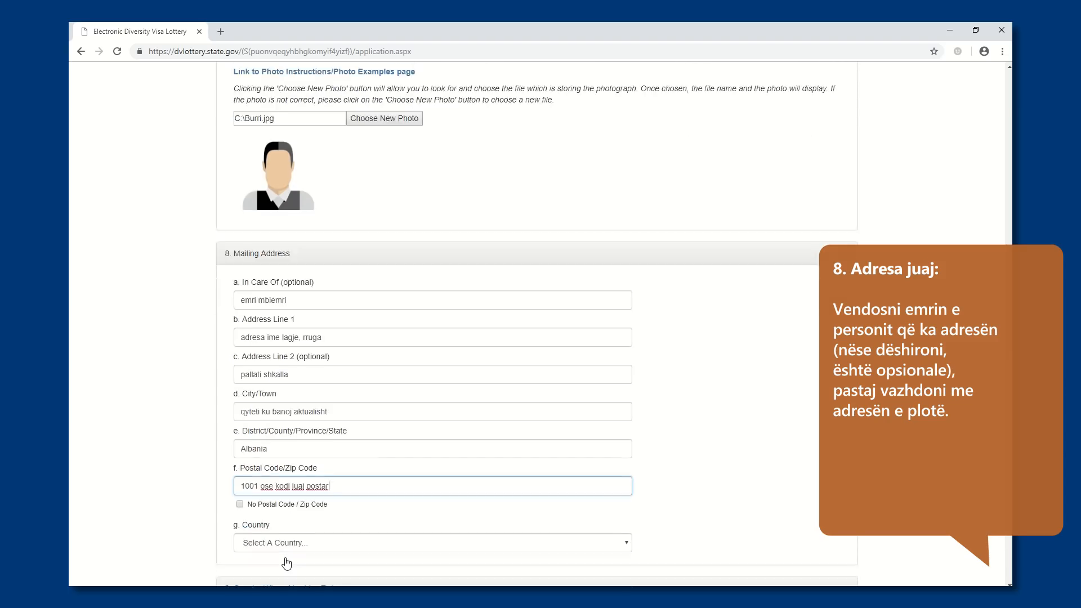
{"action": "scroll", "coordinate": [299, 526], "scroll_direction": "down", "scroll_amount": 2}
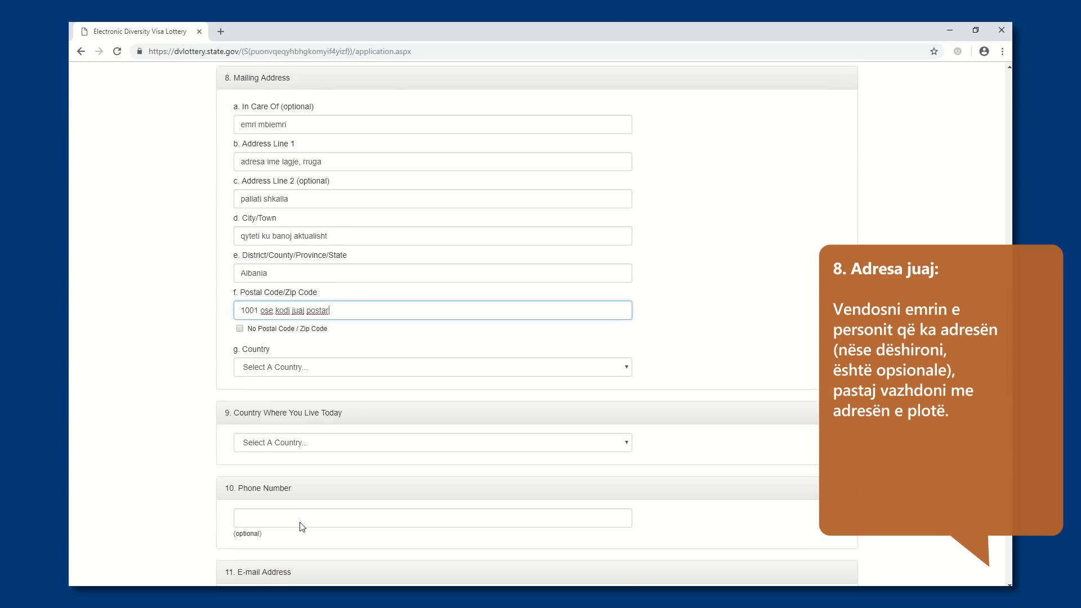
{"action": "left_click", "coordinate": [305, 310]}
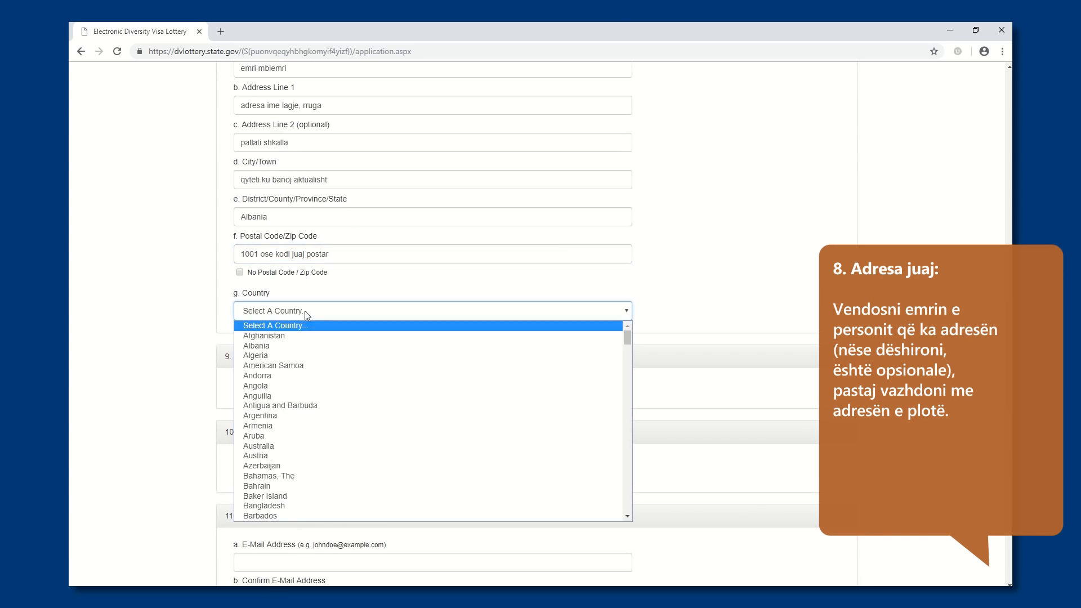
{"action": "left_click", "coordinate": [293, 346]}
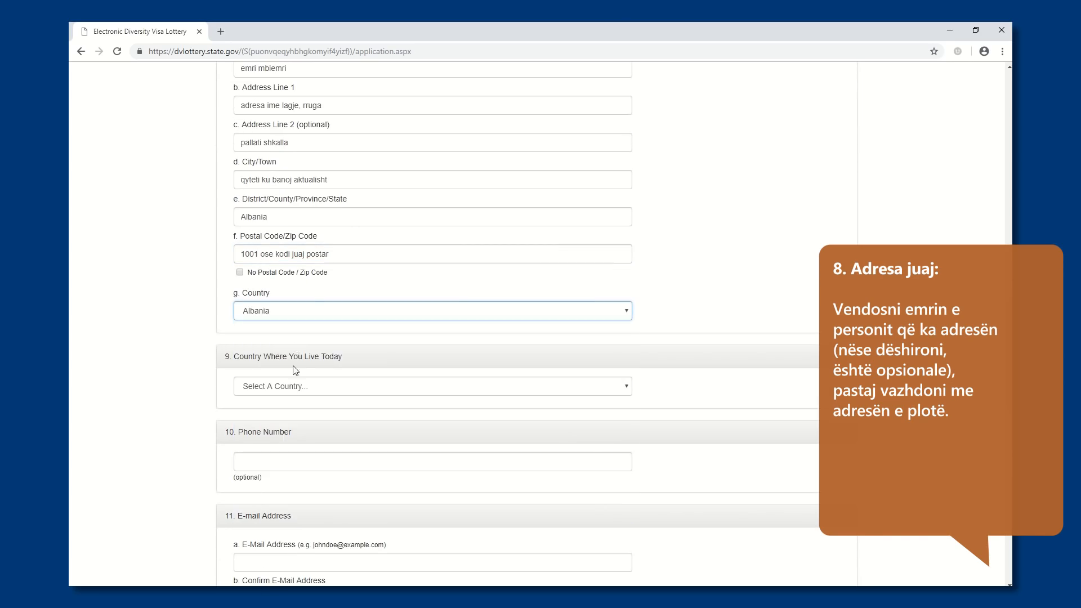
{"action": "left_click", "coordinate": [295, 387]}
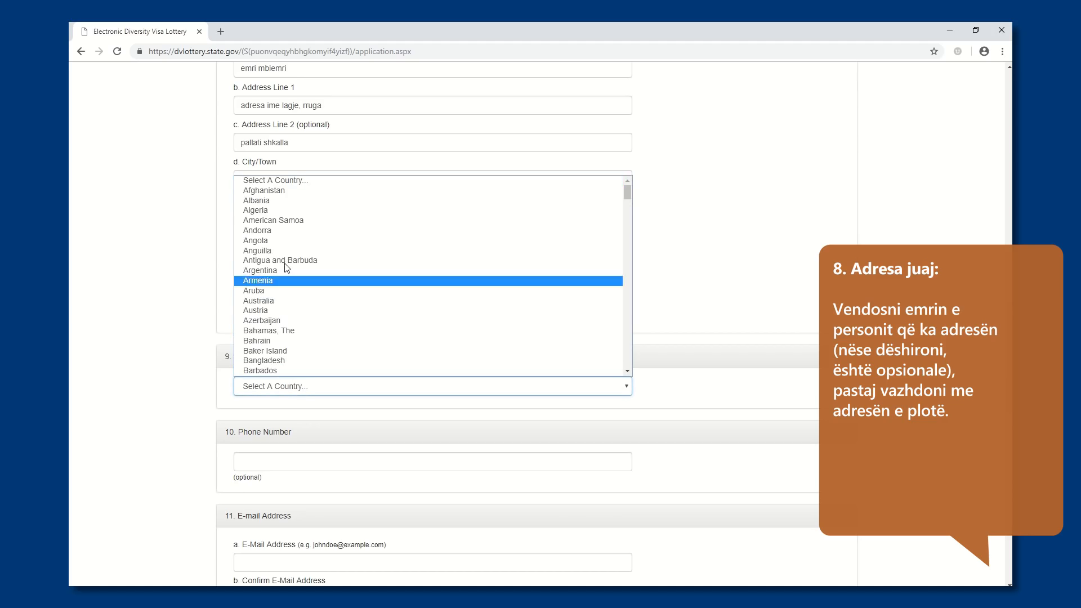
{"action": "left_click", "coordinate": [272, 203]}
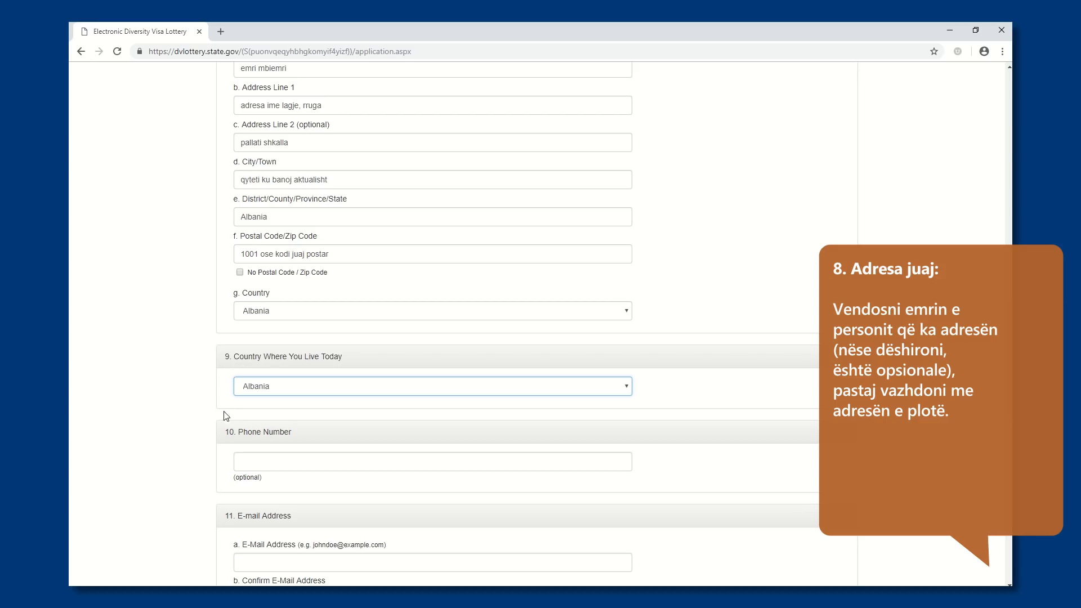
Enter the entrant's phone number in the optional Phone Number field
{"action": "left_click", "coordinate": [246, 462]}
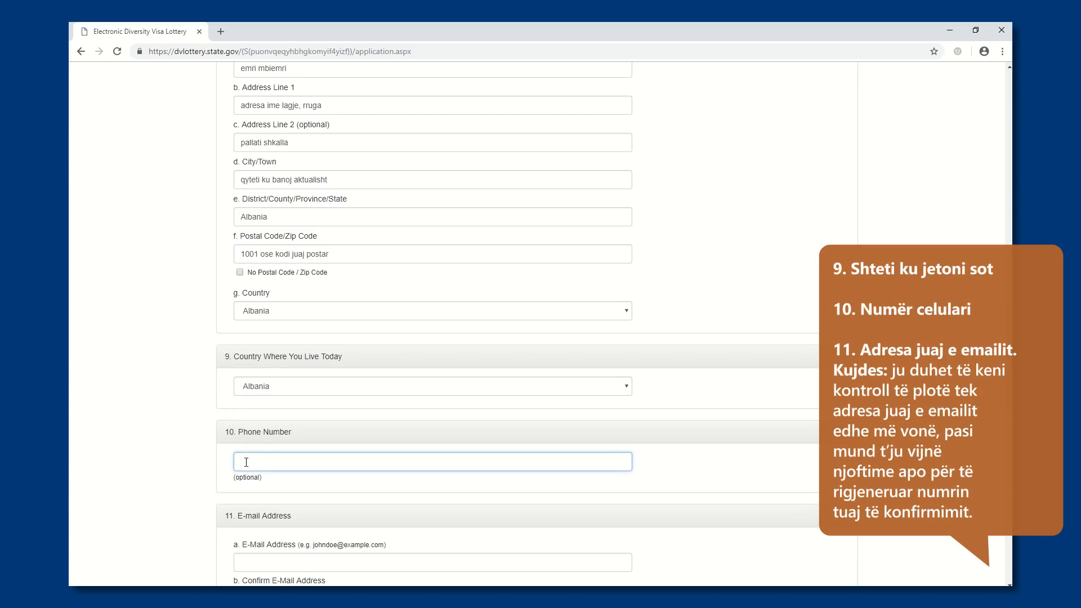
{"action": "type", "text": "0"}
{"action": "type", "text": "666666666"}
Enter the entrant's e-mail address in the E-Mail Address field
{"action": "scroll", "coordinate": [242, 529], "scroll_direction": "down", "scroll_amount": 2}
{"action": "left_click", "coordinate": [242, 452]}
{"action": "type", "text": "emer.mbiemer@"}
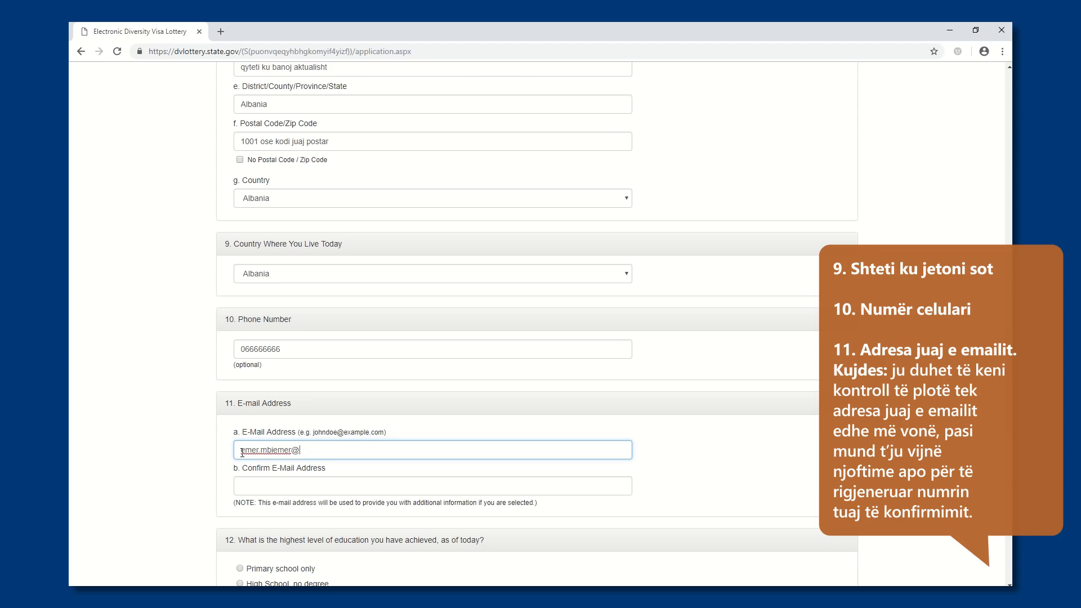
{"action": "type", "text": "email.com"}
Re-enter the entrant's e-mail address in the Confirm E-Mail Address field
{"action": "left_click", "coordinate": [243, 481]}
{"action": "type", "text": "emer.m"}
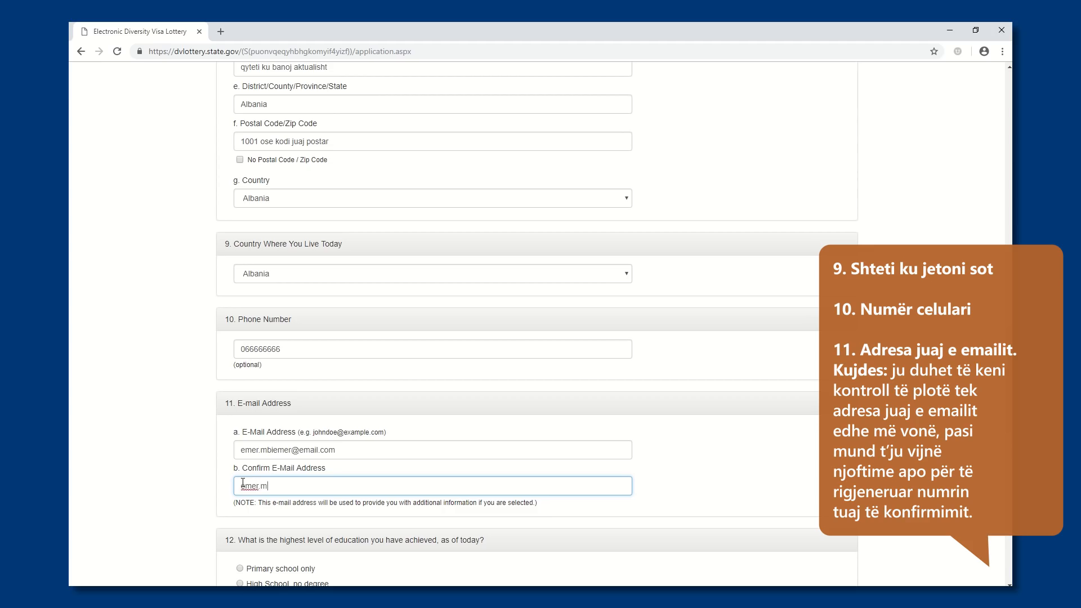
{"action": "type", "text": "biemer@email.com"}
Set the highest education level to Some University Courses and the marital status to married with a spouse who is NOT a U.S. citizen or LPR
{"action": "scroll", "coordinate": [238, 504], "scroll_direction": "down", "scroll_amount": 3}
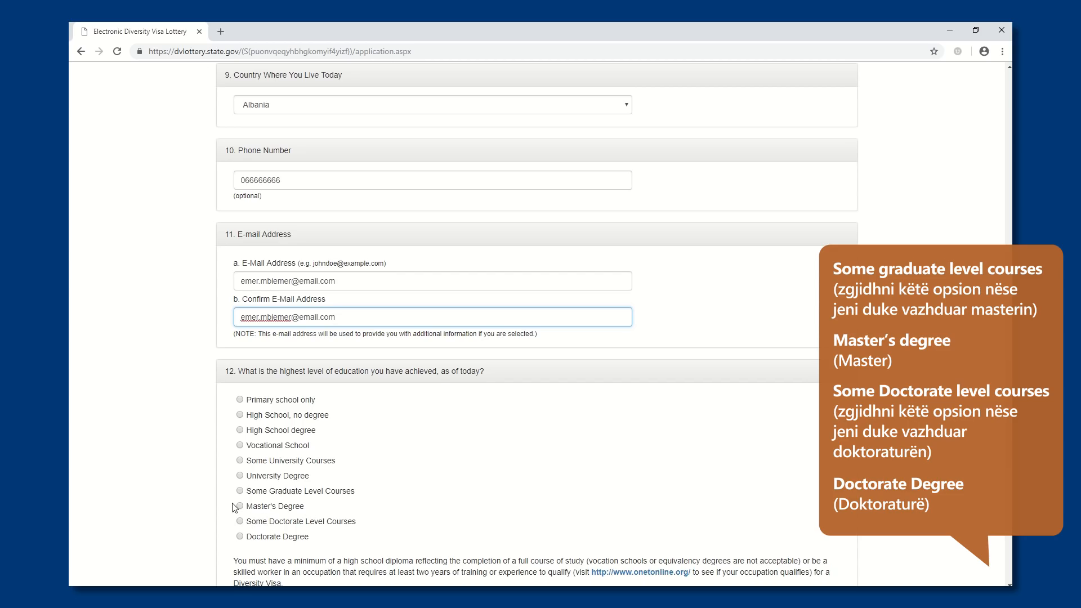
{"action": "left_click", "coordinate": [240, 460]}
{"action": "scroll", "coordinate": [213, 495], "scroll_direction": "down", "scroll_amount": 3}
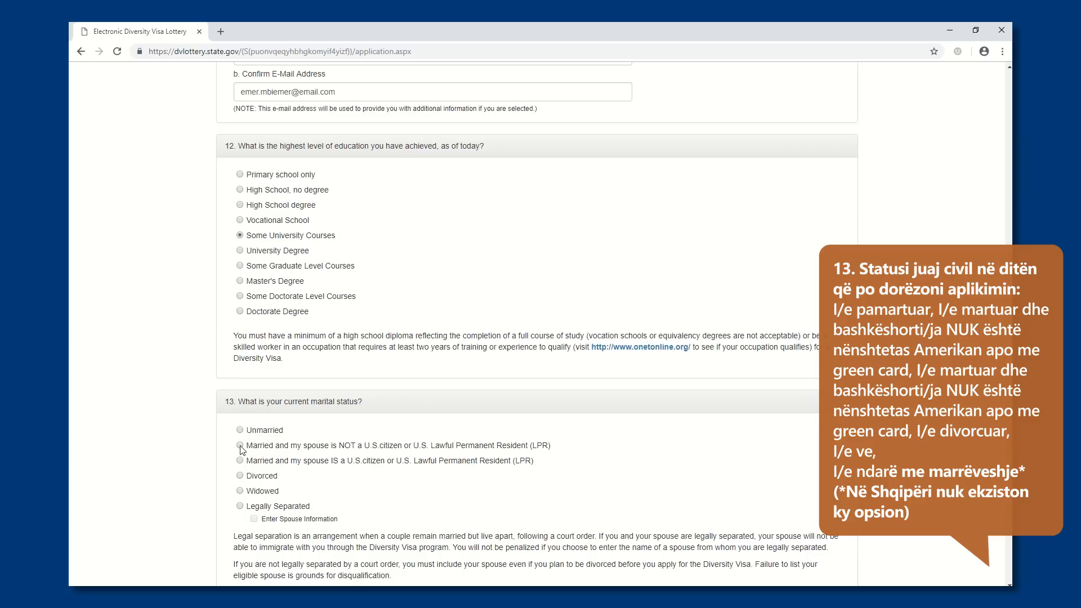
{"action": "left_click", "coordinate": [239, 445]}
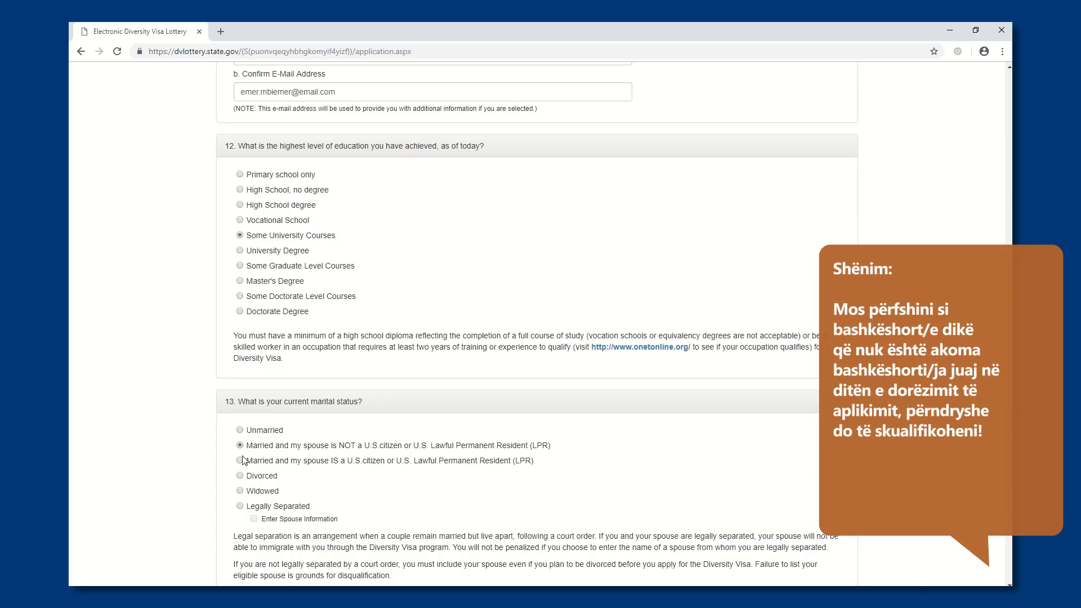
Set the number of children to 2 and continue to Part Two of the entry form
{"action": "scroll", "coordinate": [224, 476], "scroll_direction": "down", "scroll_amount": 2}
{"action": "scroll", "coordinate": [223, 477], "scroll_direction": "down", "scroll_amount": 2}
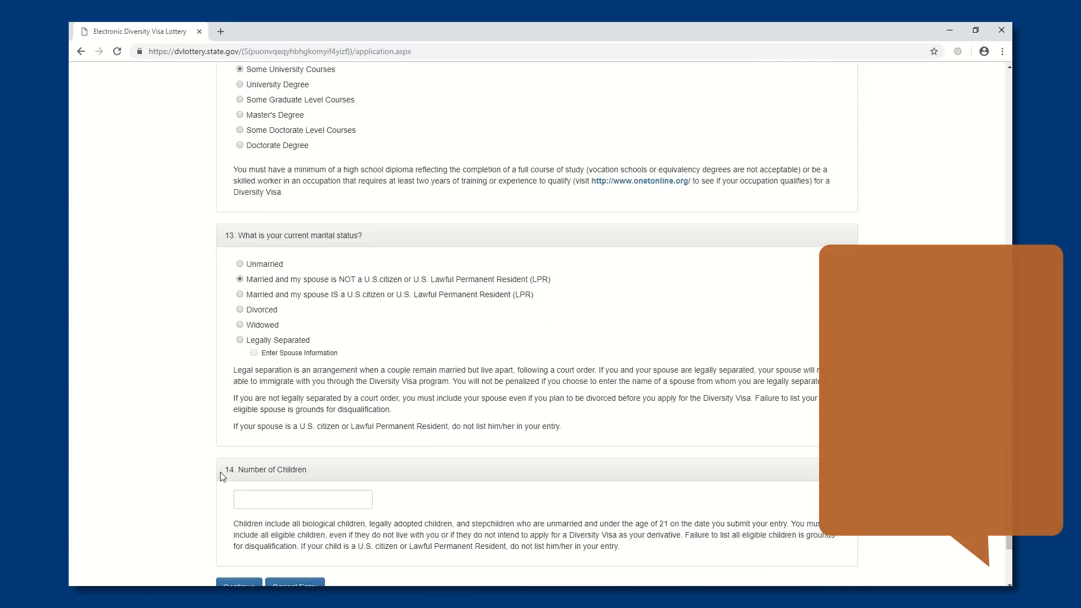
{"action": "left_click", "coordinate": [243, 440]}
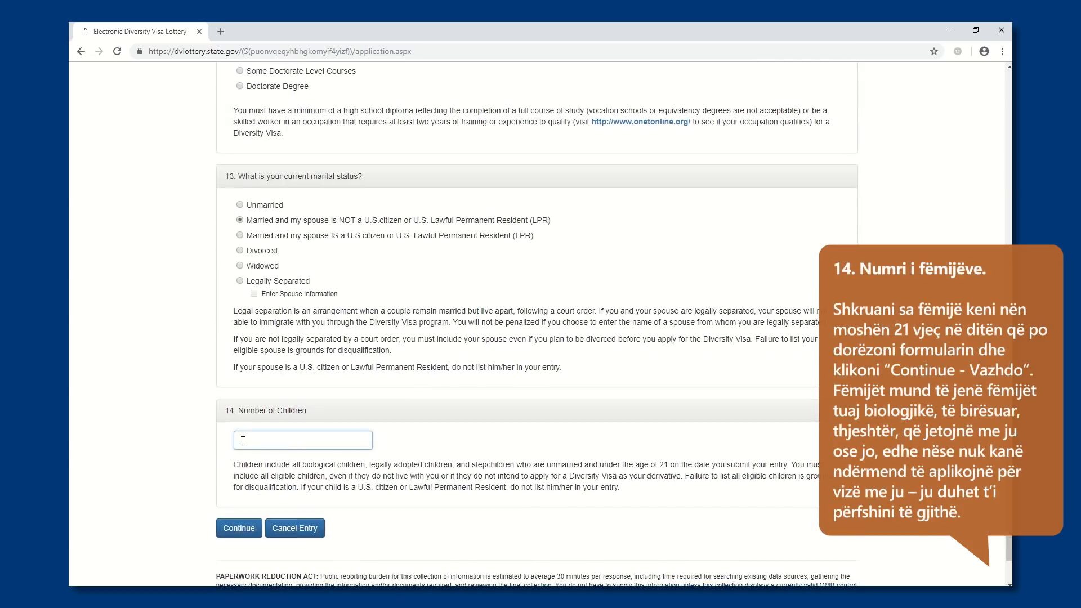
{"action": "type", "text": "2"}
{"action": "scroll", "coordinate": [229, 467], "scroll_direction": "down", "scroll_amount": 1}
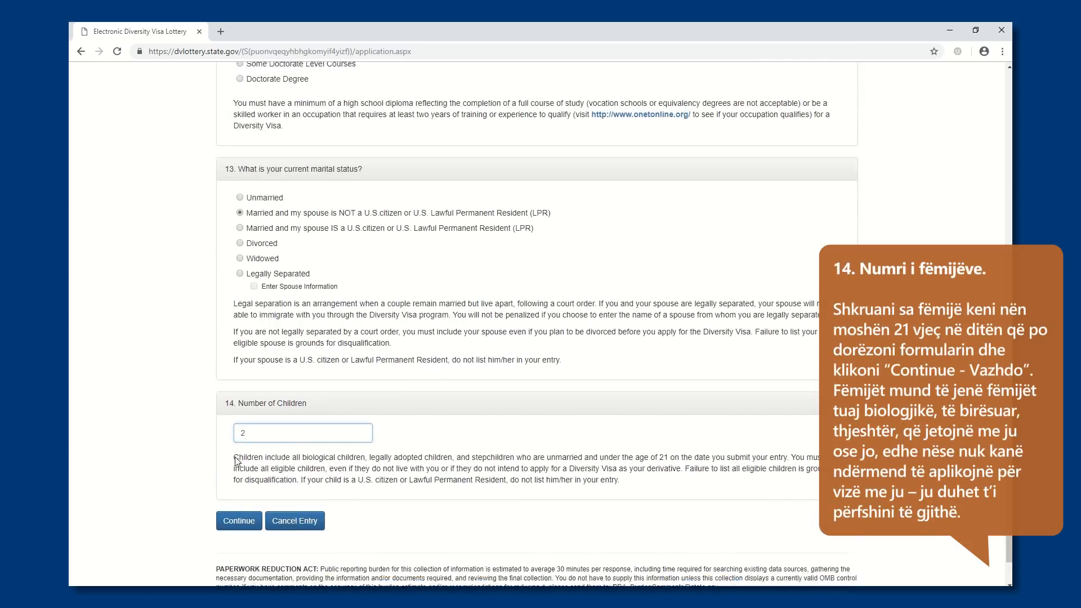
{"action": "left_click", "coordinate": [239, 476]}
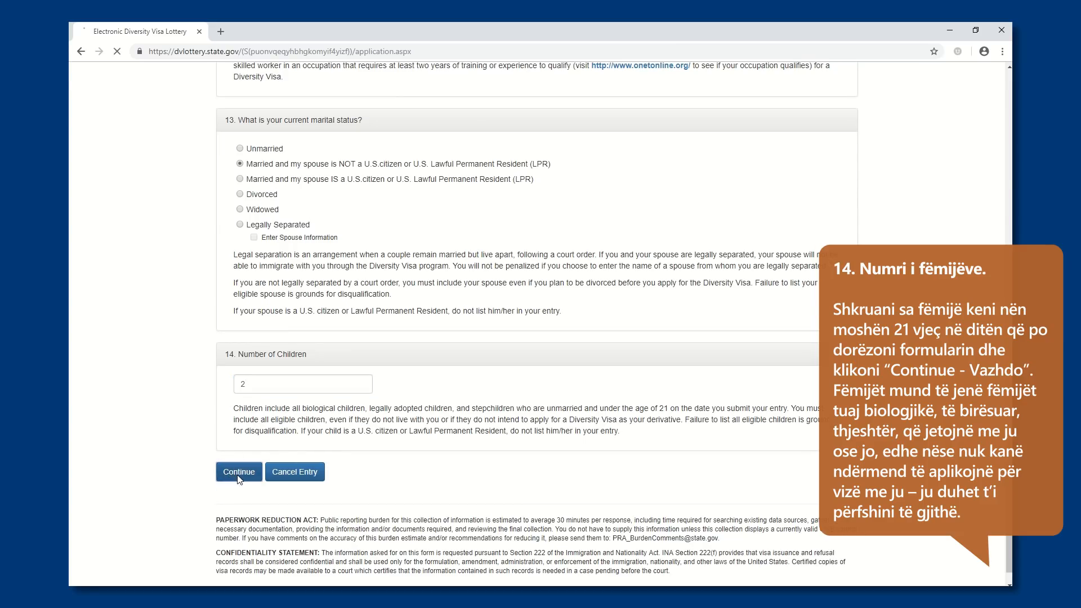
Enter "Mbiemri i bashkeshortes" as the spouse's last name and "Emri i bashkeshortes" as the first name, and mark No Middle Name
{"action": "left_click", "coordinate": [247, 281]}
{"action": "type", "text": "Mbiemri "}
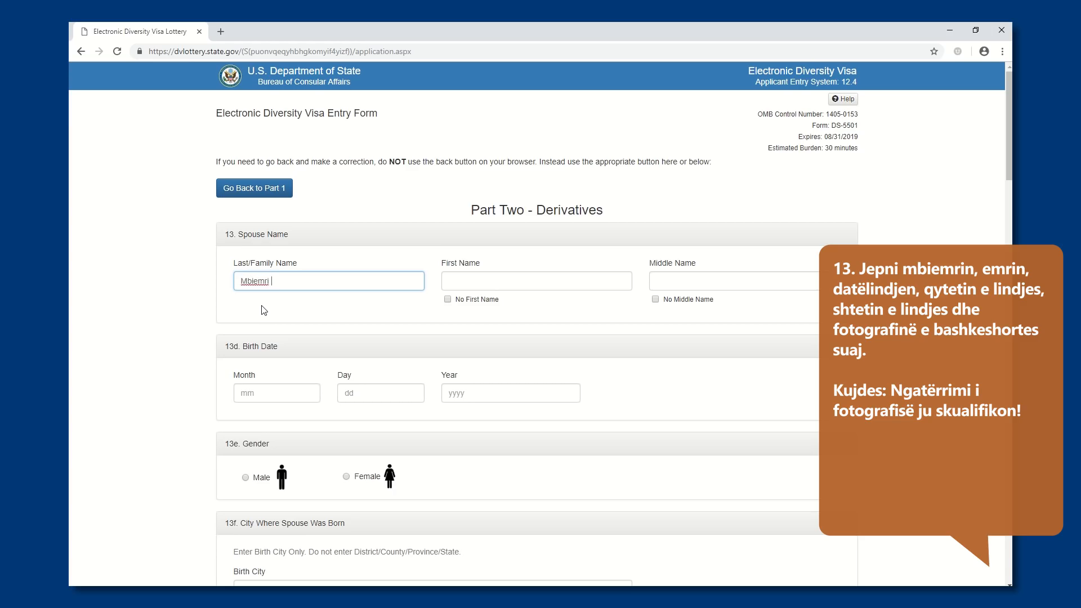
{"action": "type", "text": "i bashkeshortes"}
{"action": "left_click", "coordinate": [443, 284]}
{"action": "type", "text": "Emri i "}
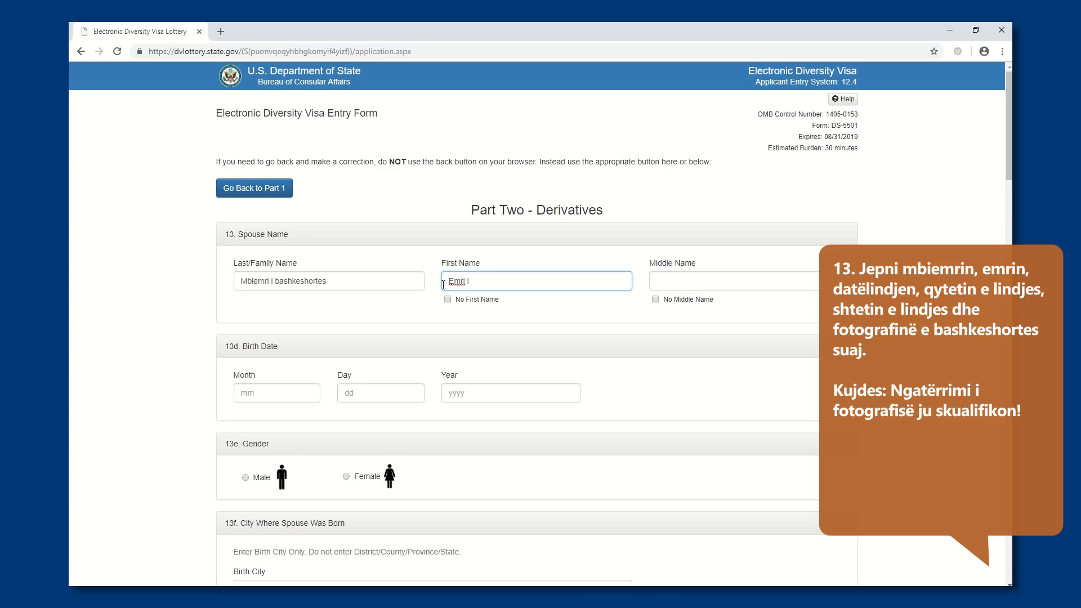
{"action": "type", "text": "bashkeshortes"}
{"action": "left_click", "coordinate": [654, 299]}
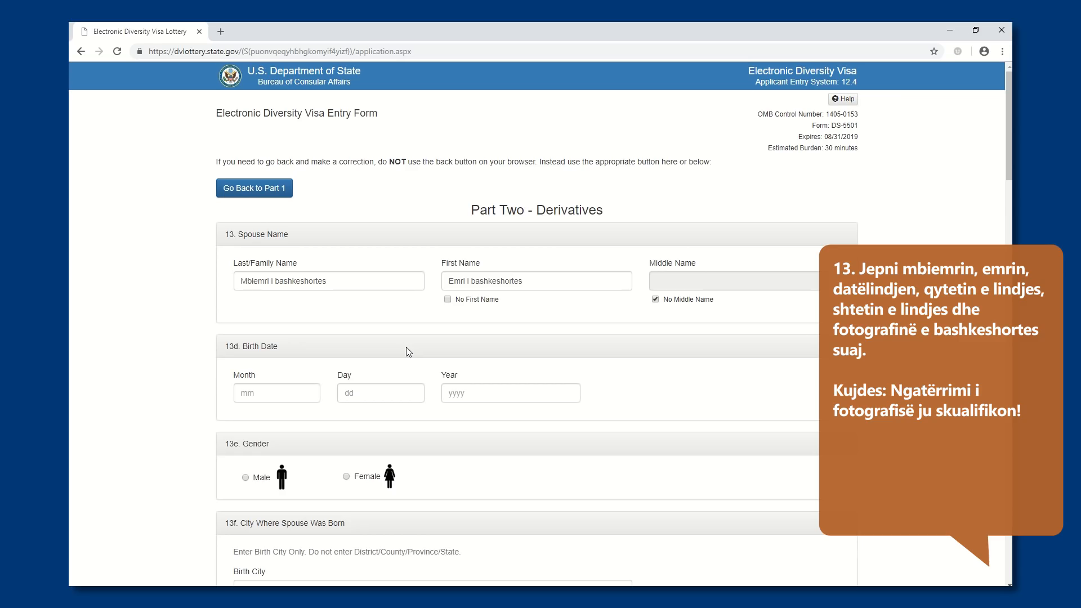
Enter the spouse's date of birth and set the spouse's gender to Female
{"action": "left_click", "coordinate": [254, 394]}
{"action": "type", "text": "02"}
{"action": "left_click", "coordinate": [345, 395]}
{"action": "type", "text": "02"}
{"action": "left_click", "coordinate": [451, 394]}
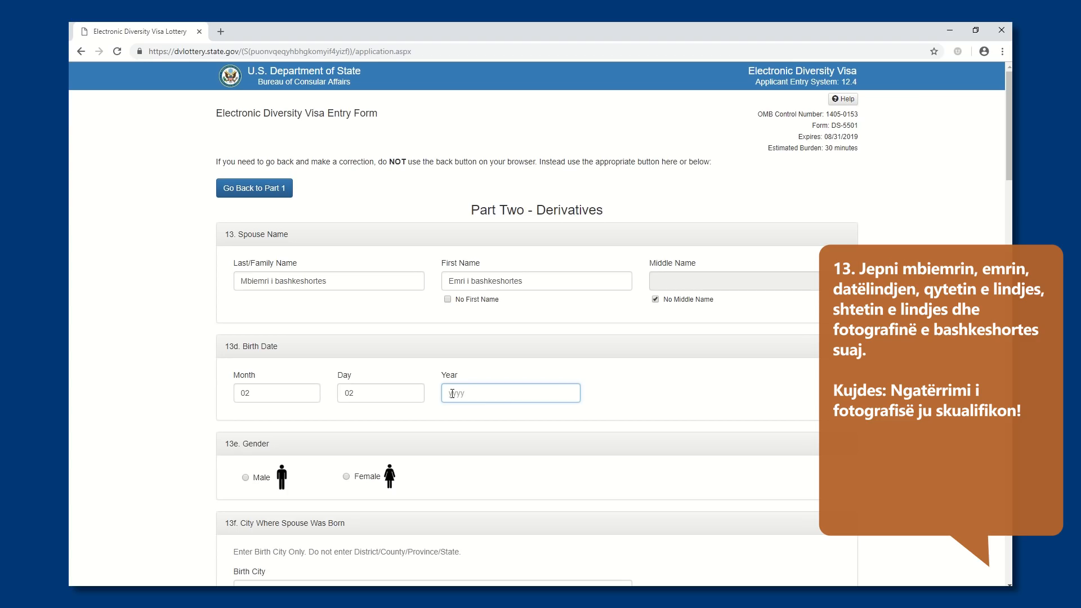
{"action": "type", "text": "1988"}
{"action": "left_click", "coordinate": [347, 477]}
Enter "qyteti i lindjes se bashkeshortes" as the spouse's birth city and choose Albania as the country of birth
{"action": "scroll", "coordinate": [349, 478], "scroll_direction": "down", "scroll_amount": 2}
{"action": "left_click", "coordinate": [322, 478]}
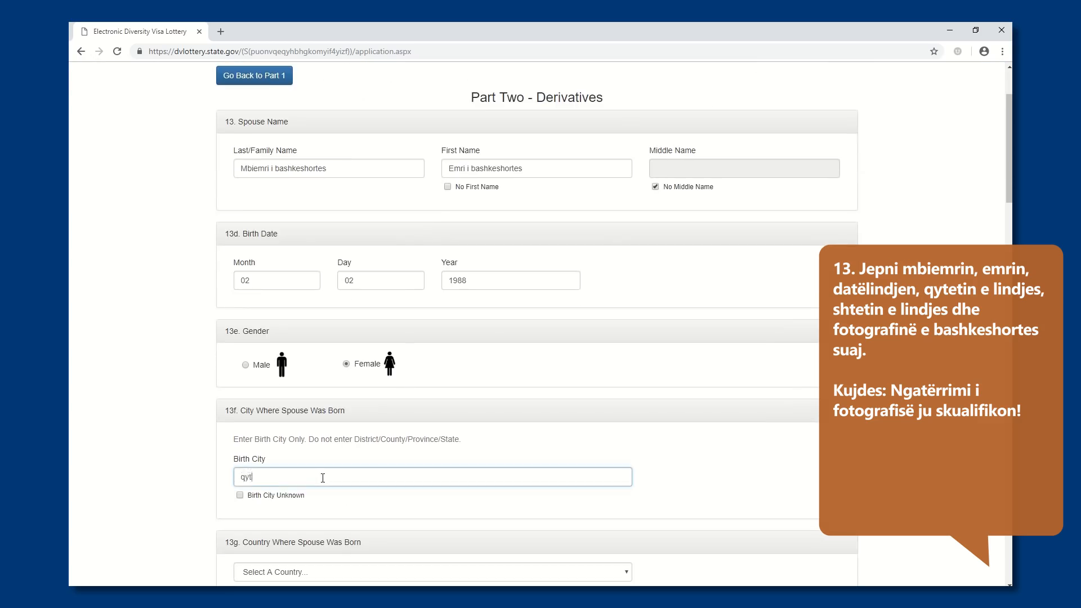
{"action": "type", "text": "qyteti i lindjes se bashke"}
{"action": "scroll", "coordinate": [317, 503], "scroll_direction": "down", "scroll_amount": 1}
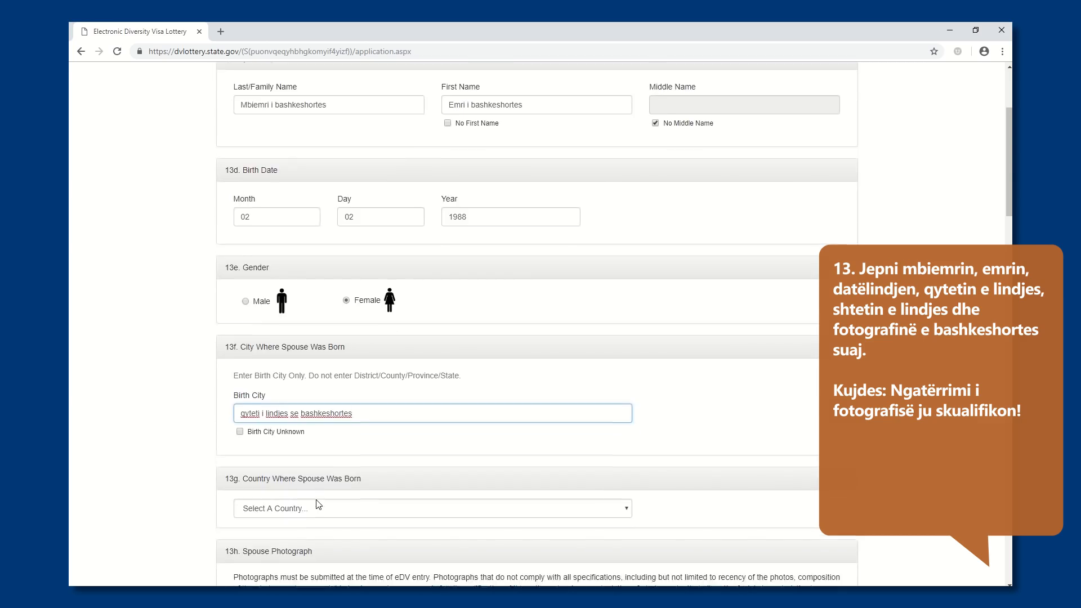
{"action": "scroll", "coordinate": [317, 503], "scroll_direction": "down", "scroll_amount": 1}
{"action": "left_click", "coordinate": [299, 460]}
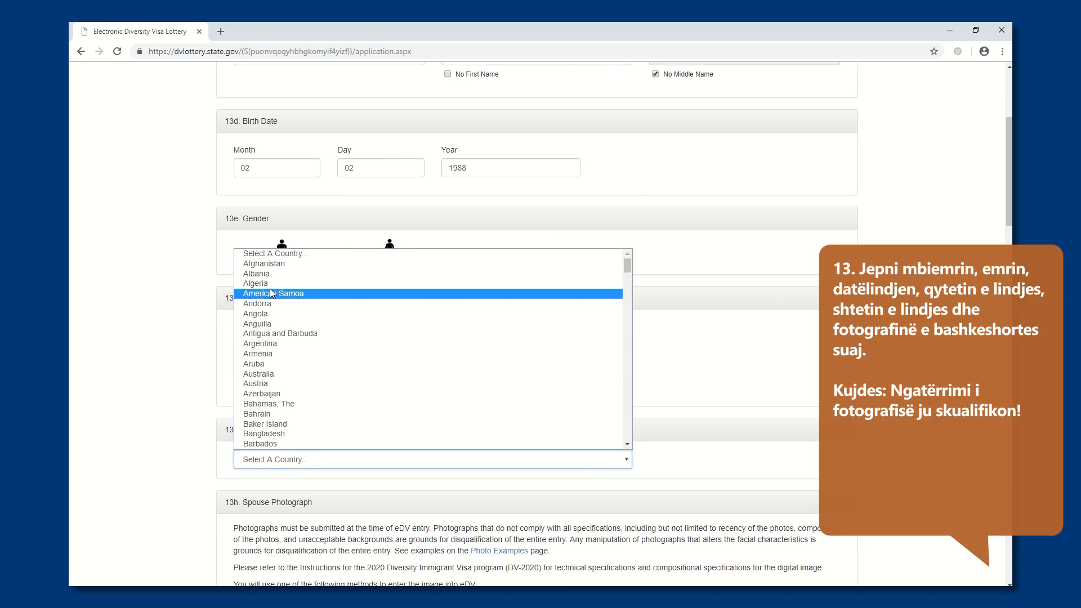
{"action": "left_click", "coordinate": [264, 274]}
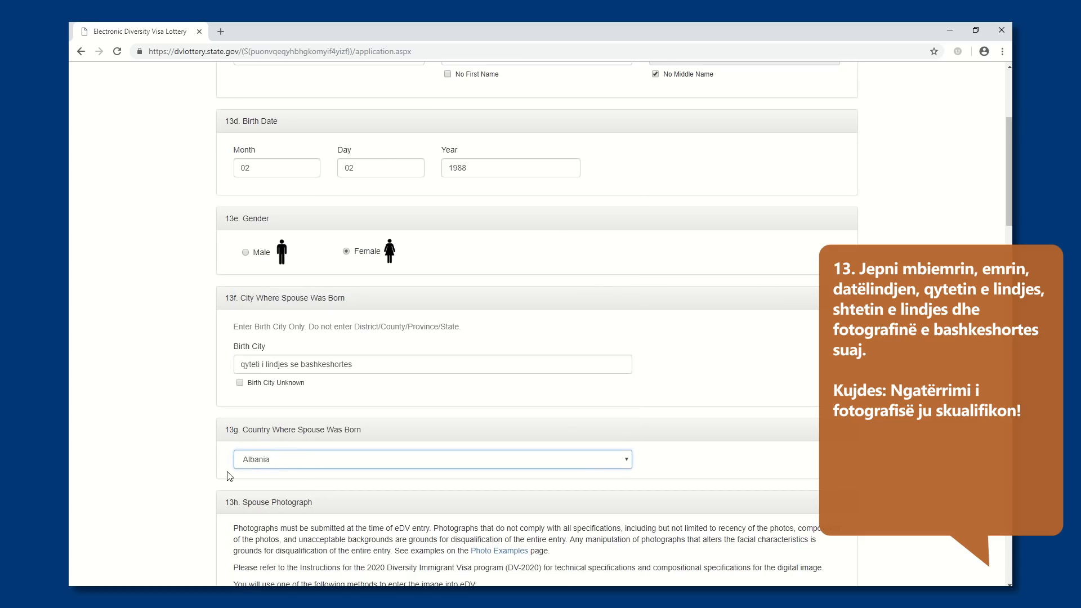
Upload Gruaja.jpg from the Fotografite per Lotarine Amerikane folder as the spouse's photograph
{"action": "scroll", "coordinate": [229, 475], "scroll_direction": "down", "scroll_amount": 3}
{"action": "left_click", "coordinate": [355, 512]}
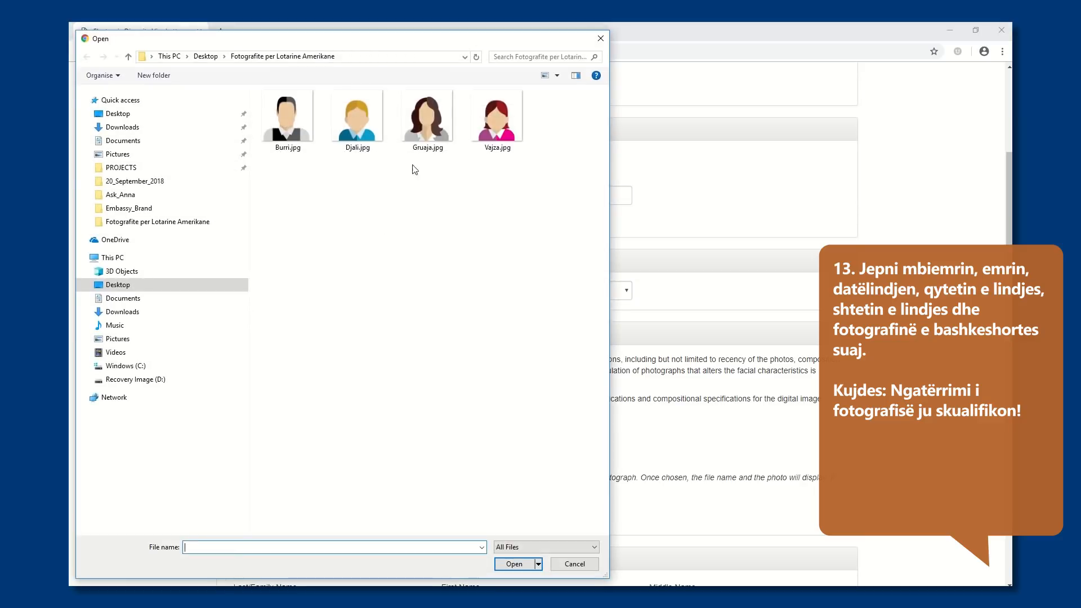
{"action": "double_click", "coordinate": [431, 124]}
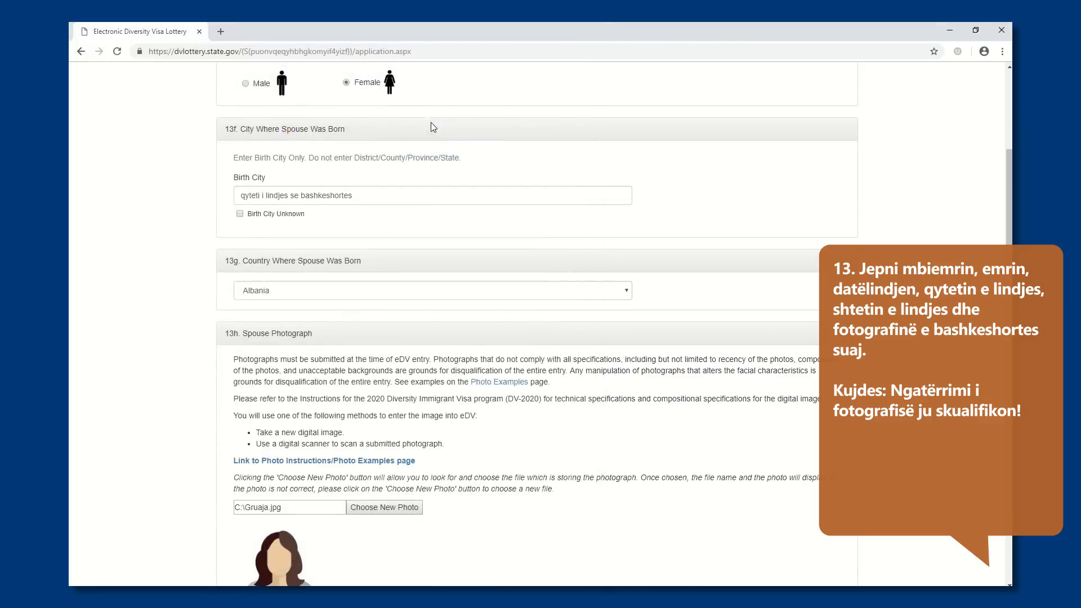
Enter "Mbiemri i djalit" as Child #1's last name and "Emri i djalit" as the first name, and mark No Middle Name
{"action": "scroll", "coordinate": [457, 434], "scroll_direction": "down", "scroll_amount": 3}
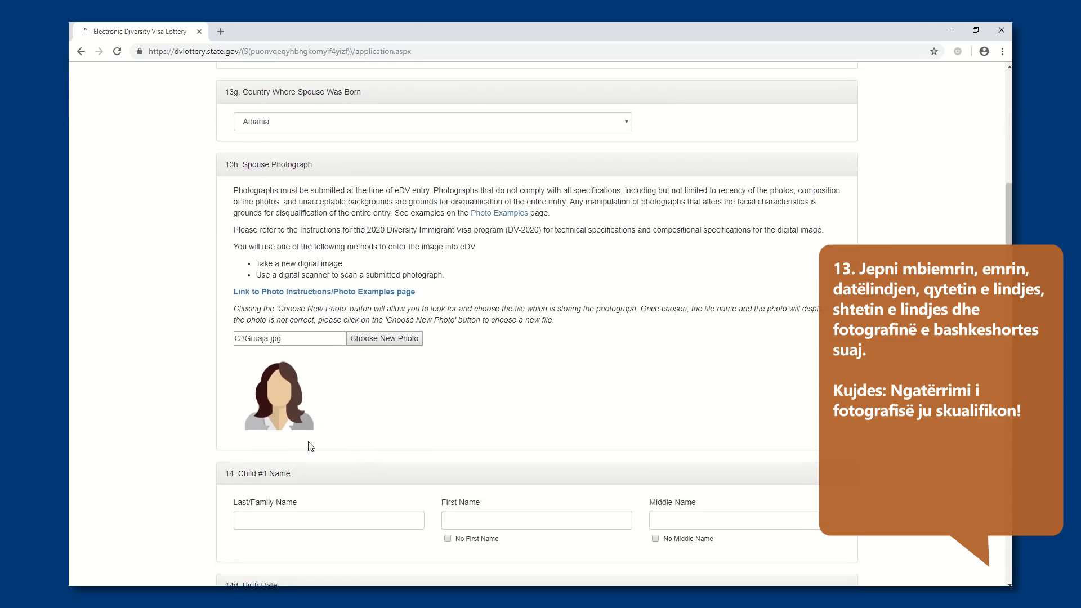
{"action": "scroll", "coordinate": [308, 446], "scroll_direction": "down", "scroll_amount": 2}
{"action": "left_click", "coordinate": [296, 410]}
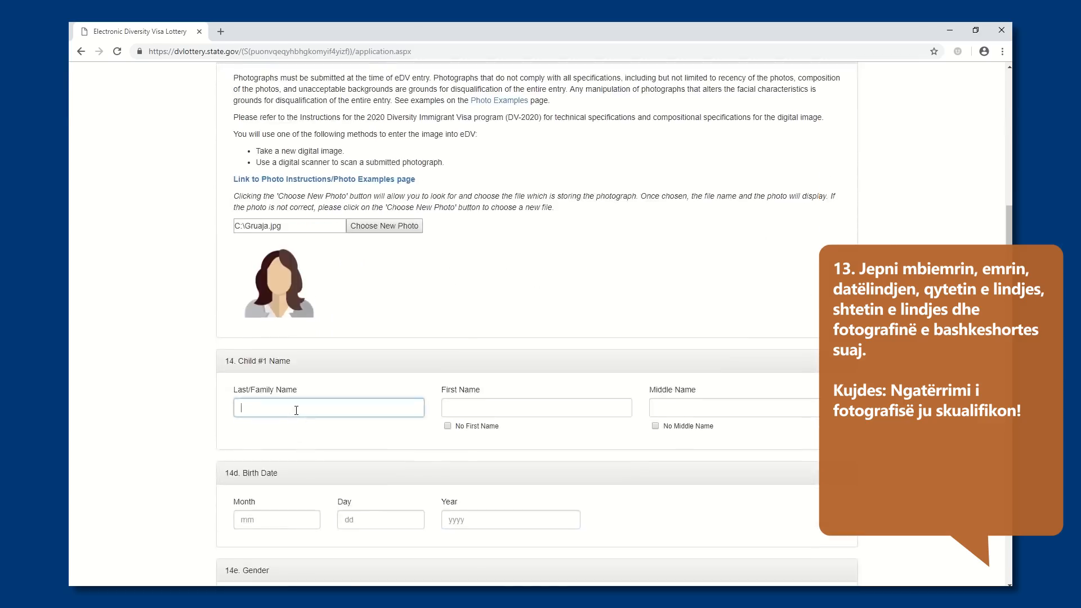
{"action": "type", "text": "Mbiemri i femijes"}
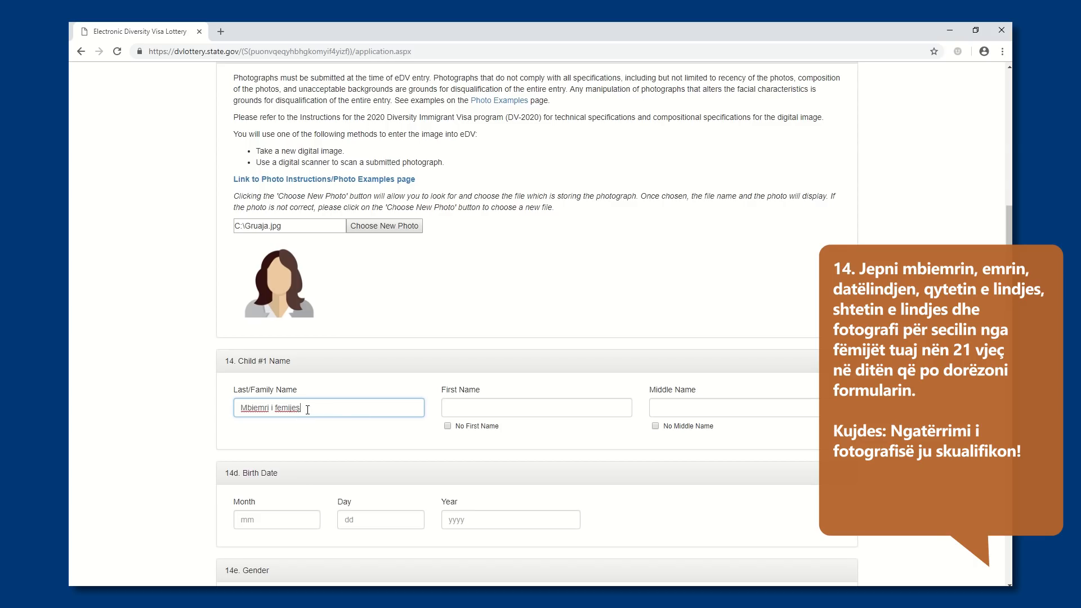
{"action": "double_click", "coordinate": [295, 409]}
{"action": "type", "text": "dja"}
{"action": "left_click", "coordinate": [453, 408]}
{"action": "type", "text": "Emri i djal"}
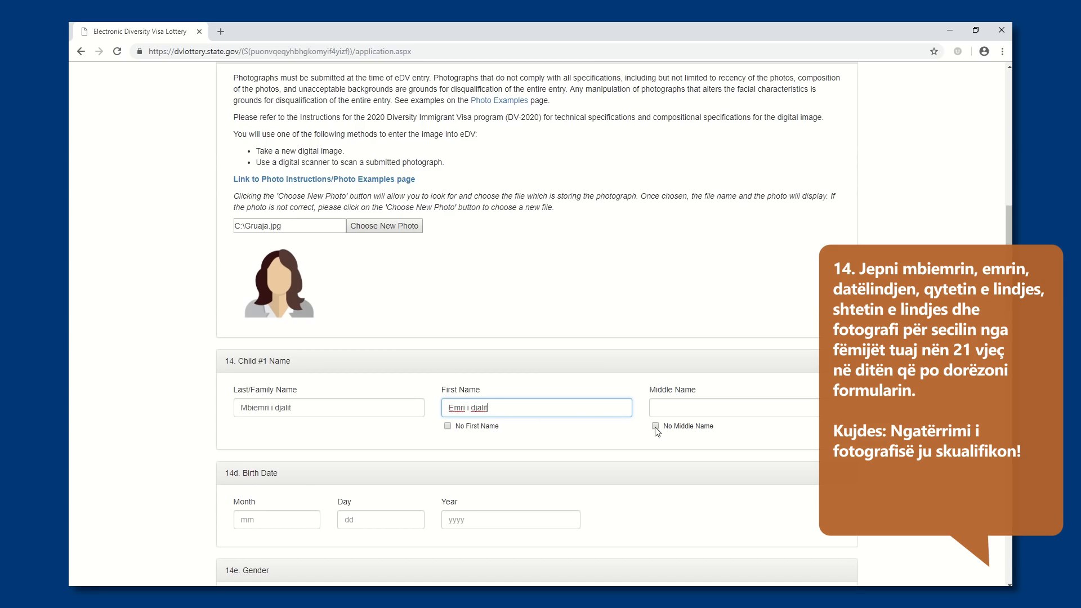
{"action": "left_click", "coordinate": [655, 426]}
Enter Child #1's date of birth and set the child's gender to Male
{"action": "left_click", "coordinate": [276, 520]}
{"action": "type", "text": "03"}
{"action": "left_click", "coordinate": [348, 519]}
{"action": "type", "text": "10"}
{"action": "left_click", "coordinate": [448, 519]}
{"action": "type", "text": "2"}
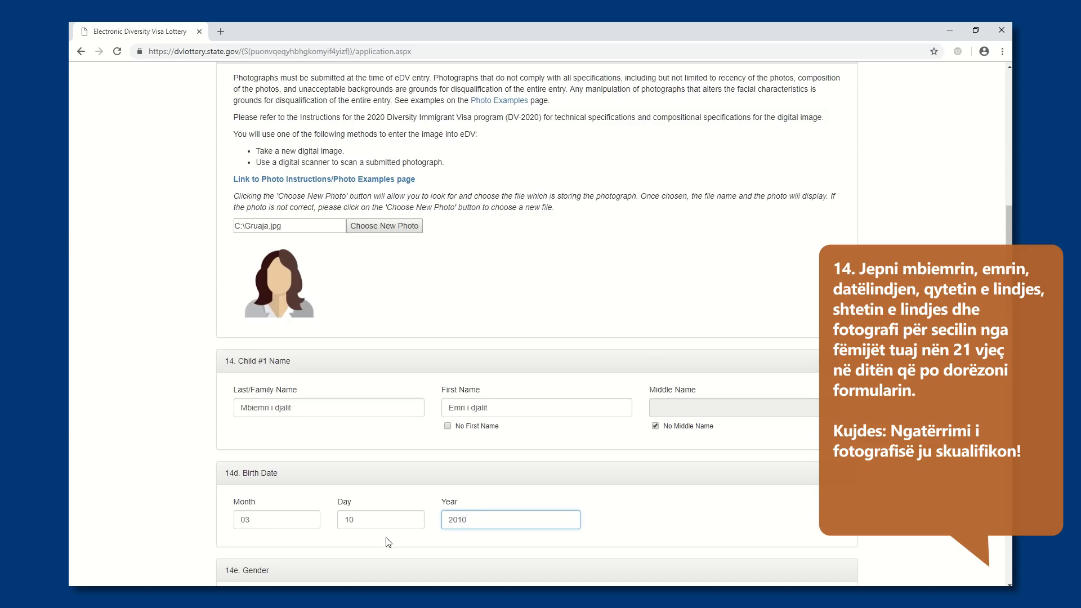
{"action": "scroll", "coordinate": [389, 542], "scroll_direction": "down", "scroll_amount": 2}
{"action": "left_click", "coordinate": [250, 494]}
Enter "qyteti ku ka lindur djali" as Child #1's birth city and choose Albania as the country of birth
{"action": "scroll", "coordinate": [251, 504], "scroll_direction": "down", "scroll_amount": 2}
{"action": "left_click", "coordinate": [252, 492]}
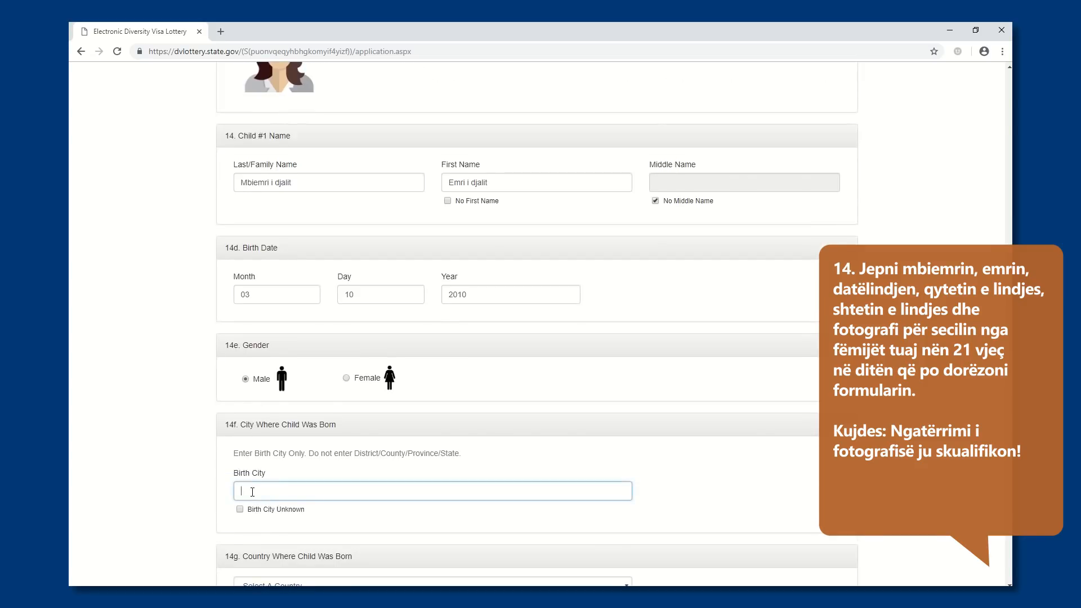
{"action": "type", "text": "qyteti ku ka lindur djali"}
{"action": "scroll", "coordinate": [242, 514], "scroll_direction": "down", "scroll_amount": 2}
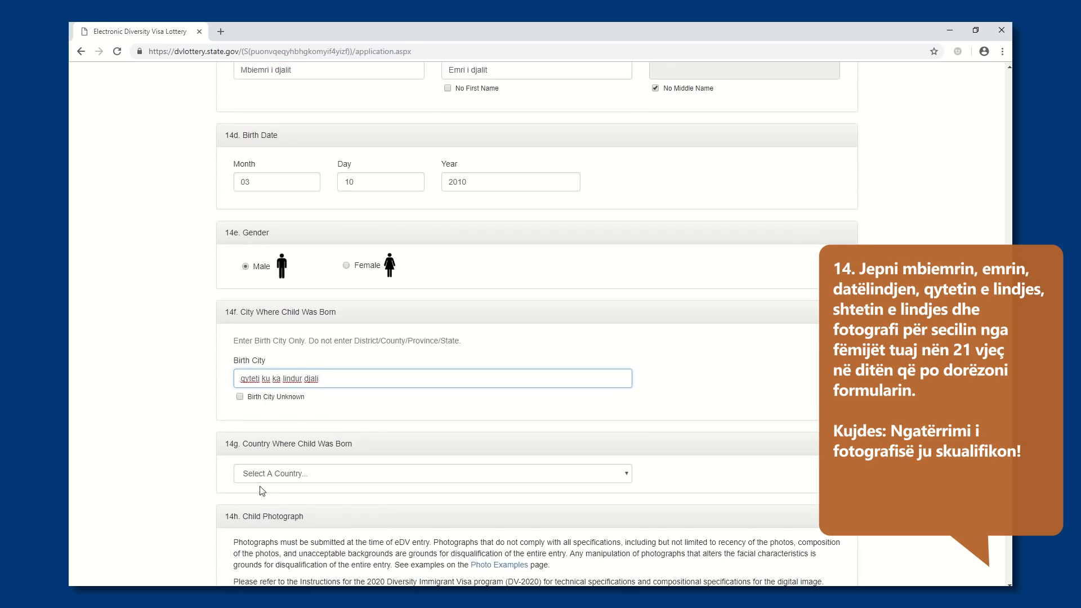
{"action": "left_click", "coordinate": [261, 478]}
{"action": "left_click", "coordinate": [257, 288]}
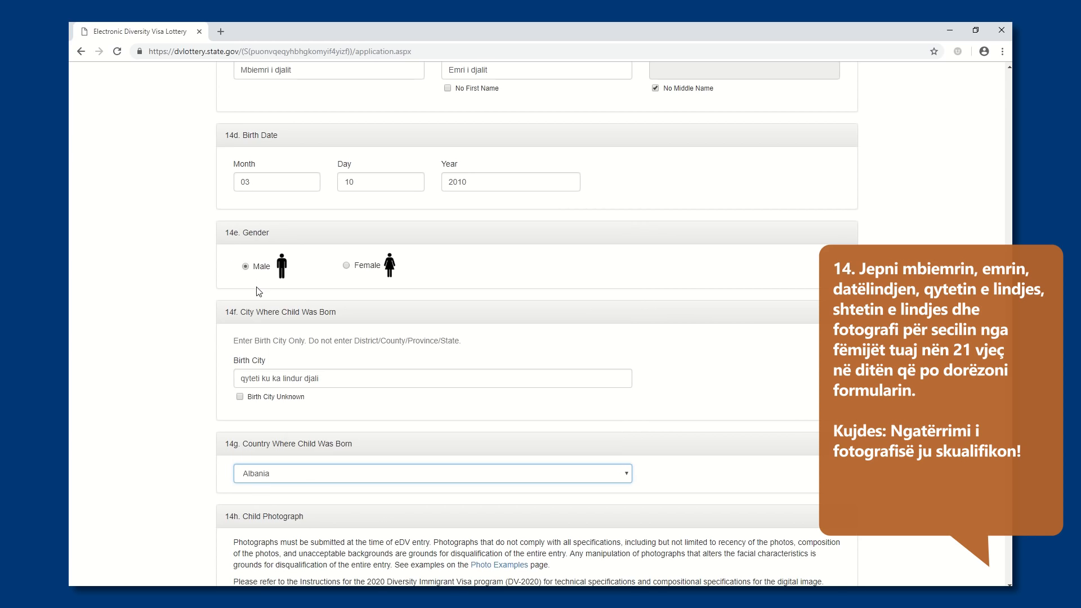
{"action": "left_click", "coordinate": [186, 509]}
Upload Djali.jpg from the Fotografite per Lotarine Amerikane folder as Child #1's photograph
{"action": "scroll", "coordinate": [188, 510], "scroll_direction": "down", "scroll_amount": 3}
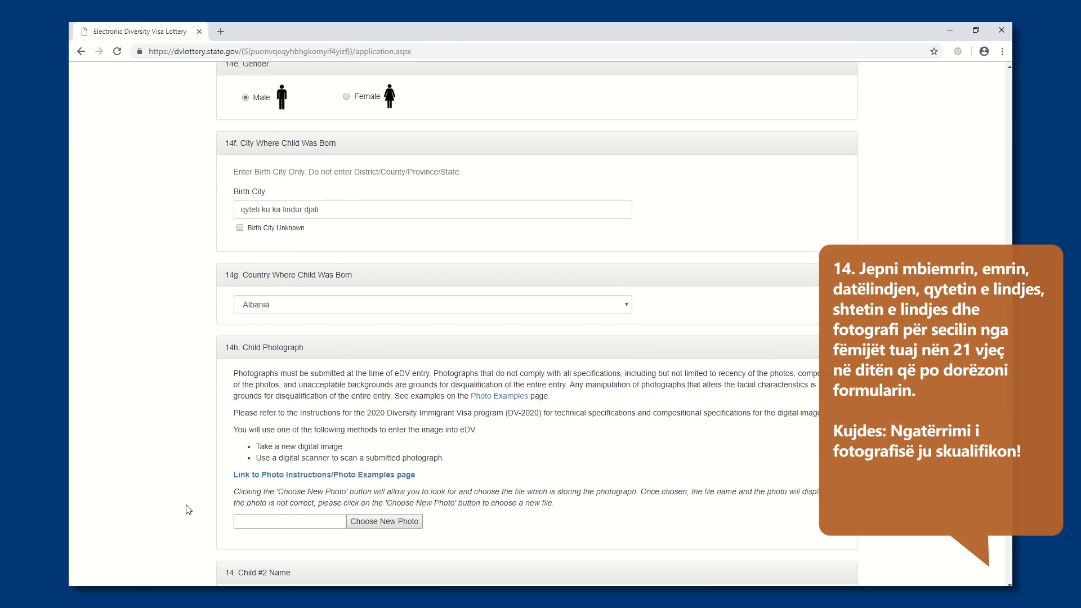
{"action": "scroll", "coordinate": [188, 509], "scroll_direction": "down", "scroll_amount": 1}
{"action": "left_click", "coordinate": [369, 468]}
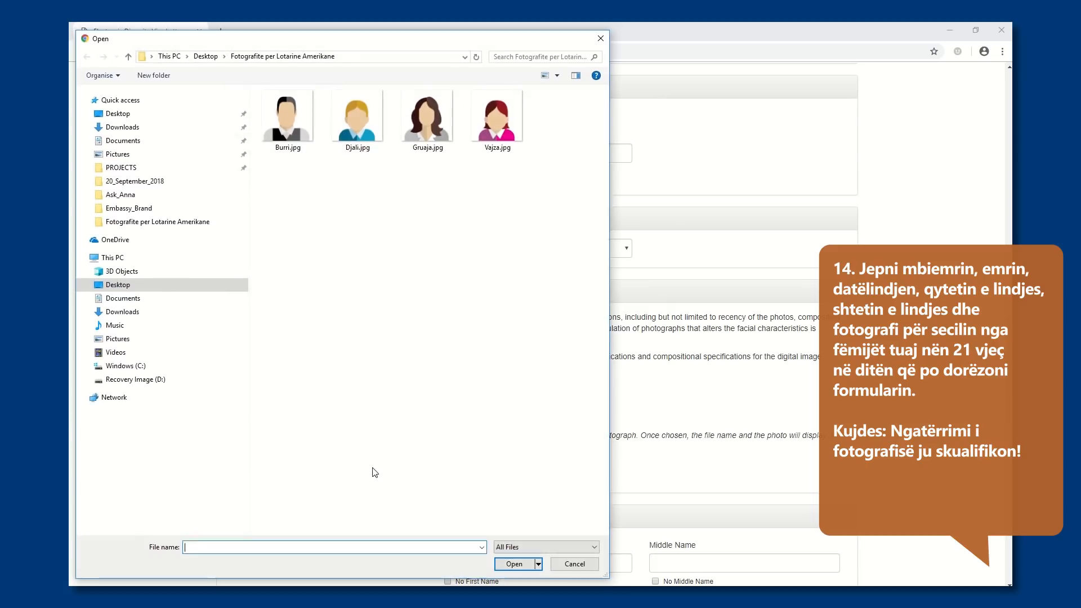
{"action": "double_click", "coordinate": [366, 119]}
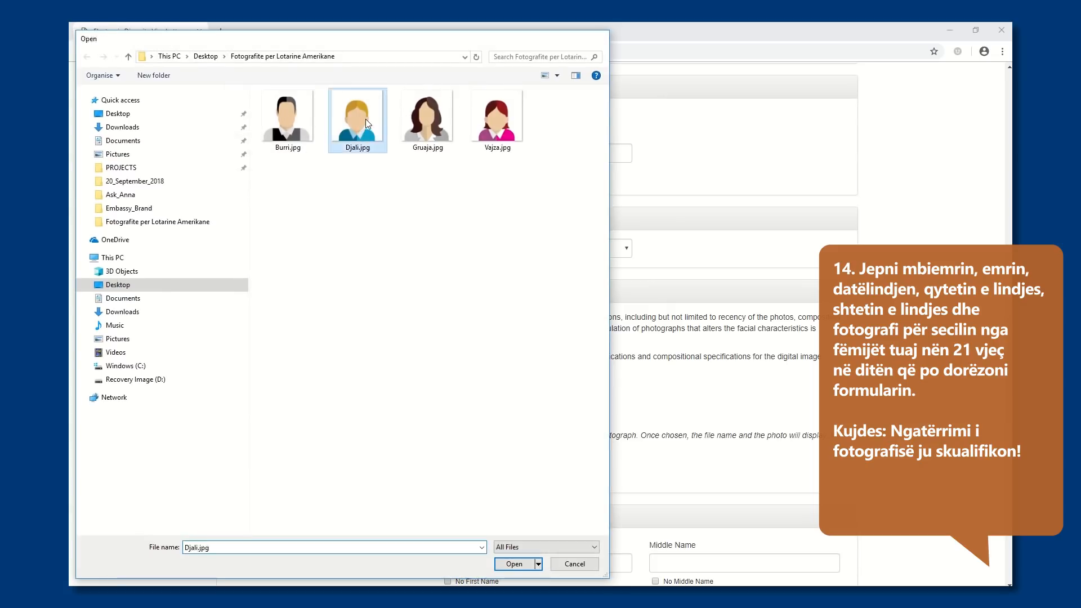
Enter "Mbiemri i vajzes" as Child #2's last name and "Emri i vajzes" as the first name, and mark No Middle Name
{"action": "scroll", "coordinate": [465, 486], "scroll_direction": "down", "scroll_amount": 1}
{"action": "scroll", "coordinate": [466, 487], "scroll_direction": "down", "scroll_amount": 4}
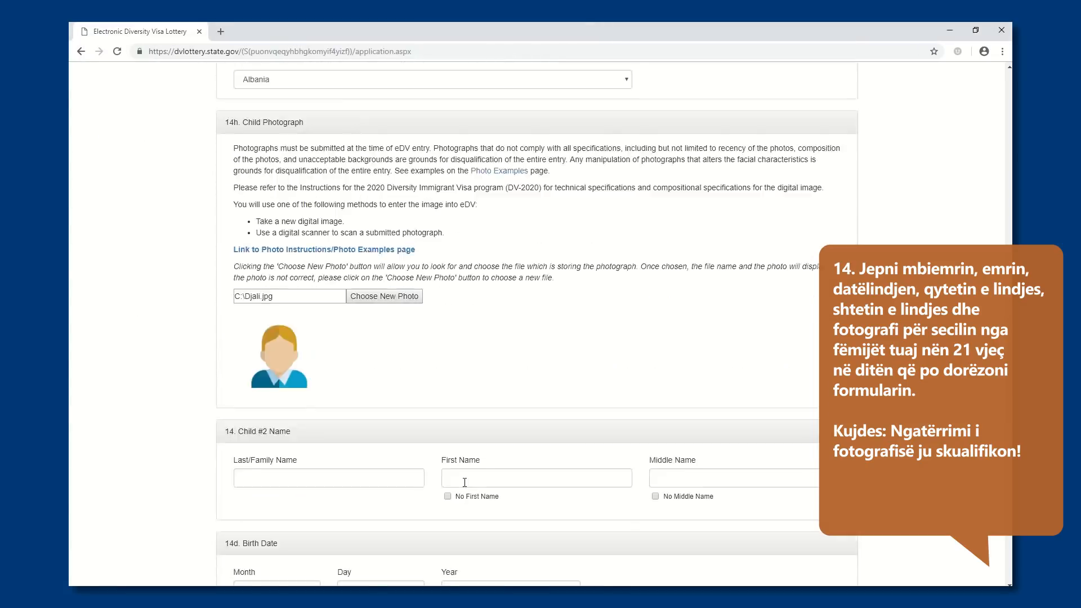
{"action": "left_click", "coordinate": [300, 365]}
{"action": "type", "text": "Mbiemri "}
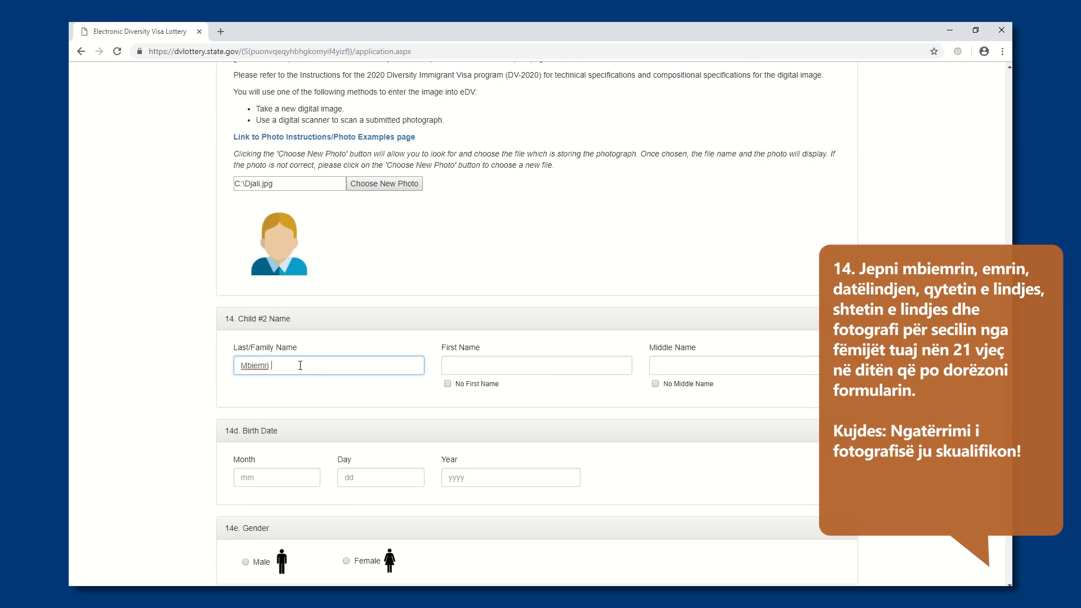
{"action": "type", "text": "i vajzes"}
{"action": "left_click", "coordinate": [452, 366]}
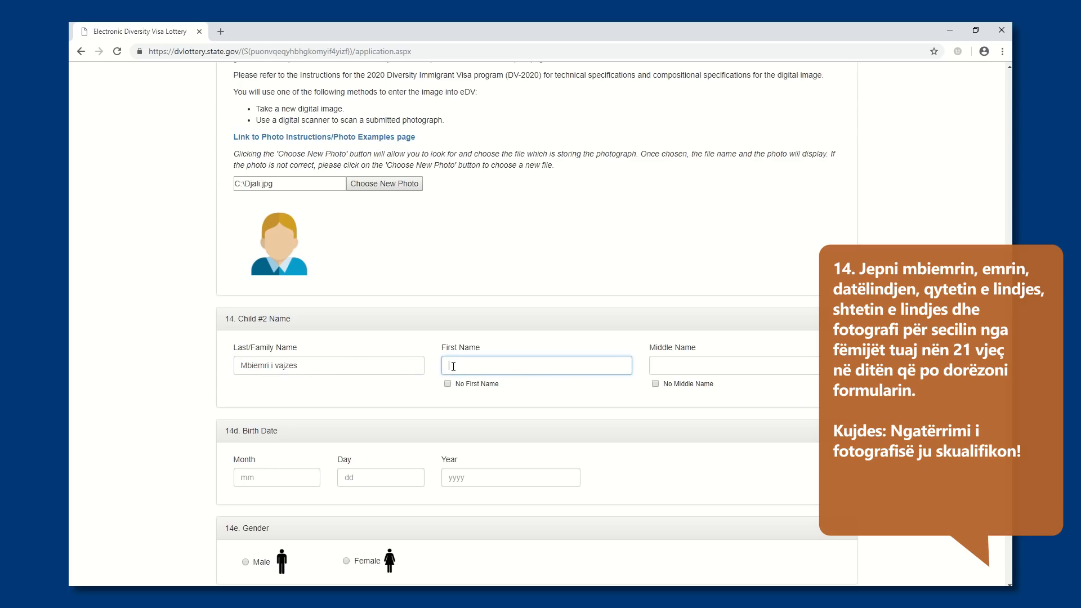
{"action": "type", "text": "Emri i vazj"}
{"action": "left_click", "coordinate": [656, 370]}
{"action": "left_click", "coordinate": [655, 384]}
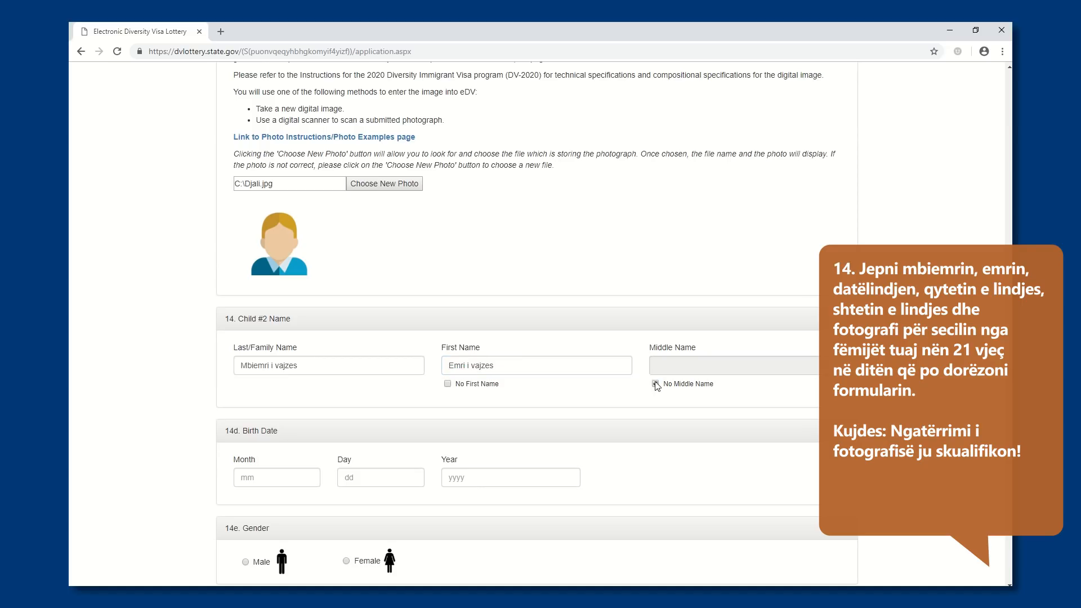
Enter Child #2's date of birth and set the child's gender to Female
{"action": "left_click", "coordinate": [291, 474]}
{"action": "type", "text": "04"}
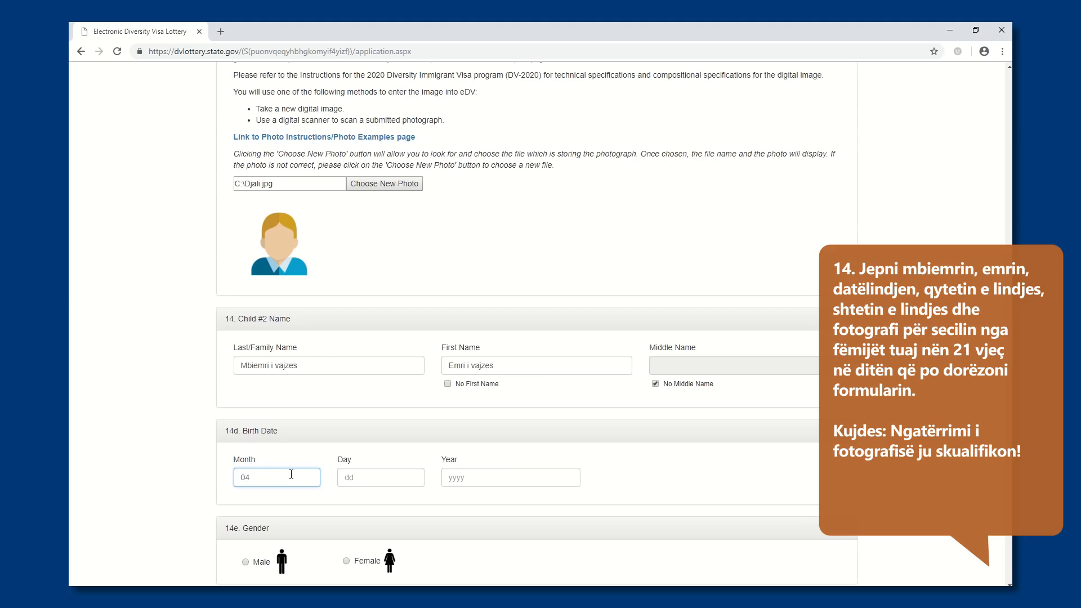
{"action": "left_click", "coordinate": [352, 476]}
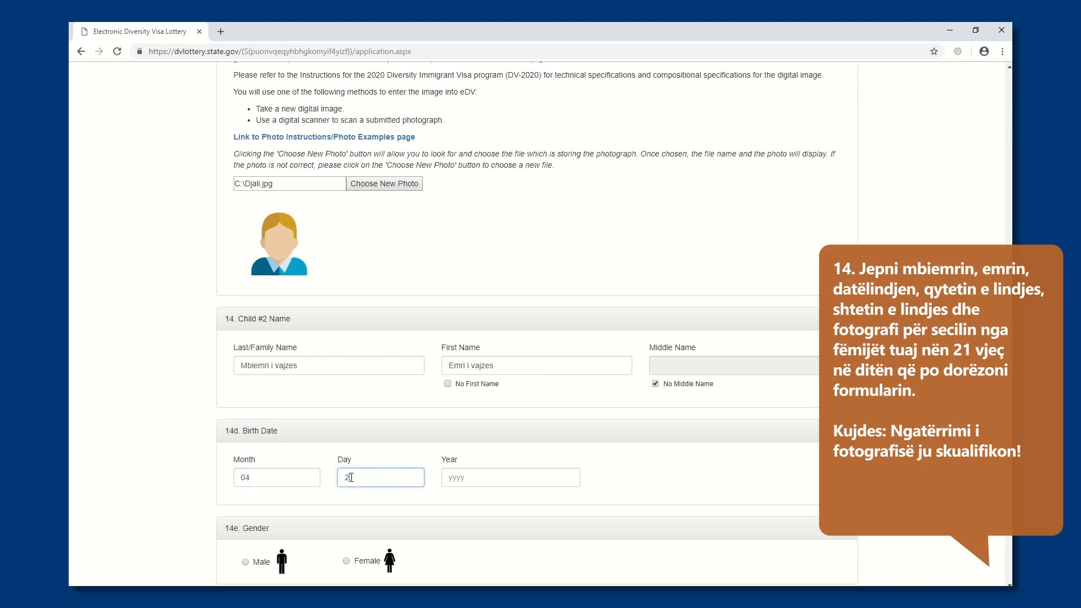
{"action": "left_click", "coordinate": [448, 477]}
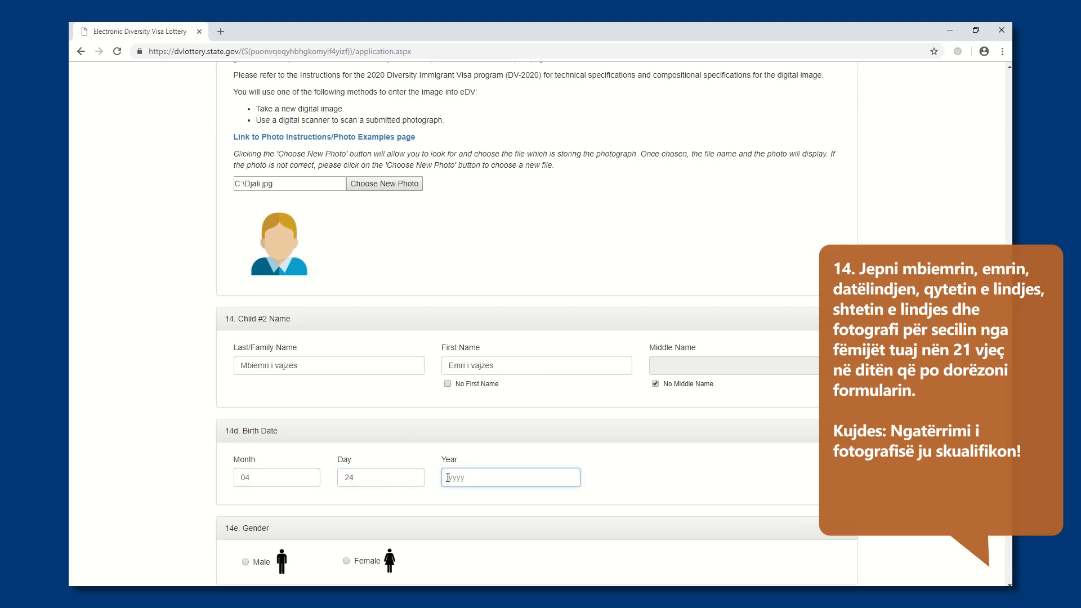
{"action": "type", "text": "20"}
{"action": "left_click", "coordinate": [347, 562]}
Enter "qyteti ku ka lindur vajza" as Child #2's birth city and choose Albania as the country of birth
{"action": "scroll", "coordinate": [460, 544], "scroll_direction": "down", "scroll_amount": 3}
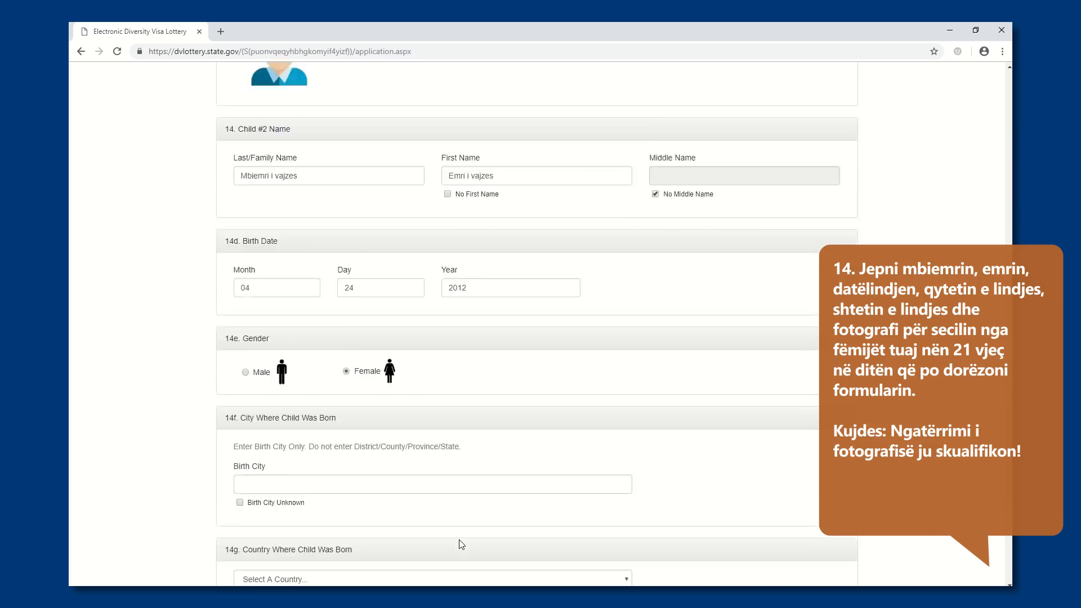
{"action": "scroll", "coordinate": [459, 544], "scroll_direction": "down", "scroll_amount": 2}
{"action": "left_click", "coordinate": [306, 391]}
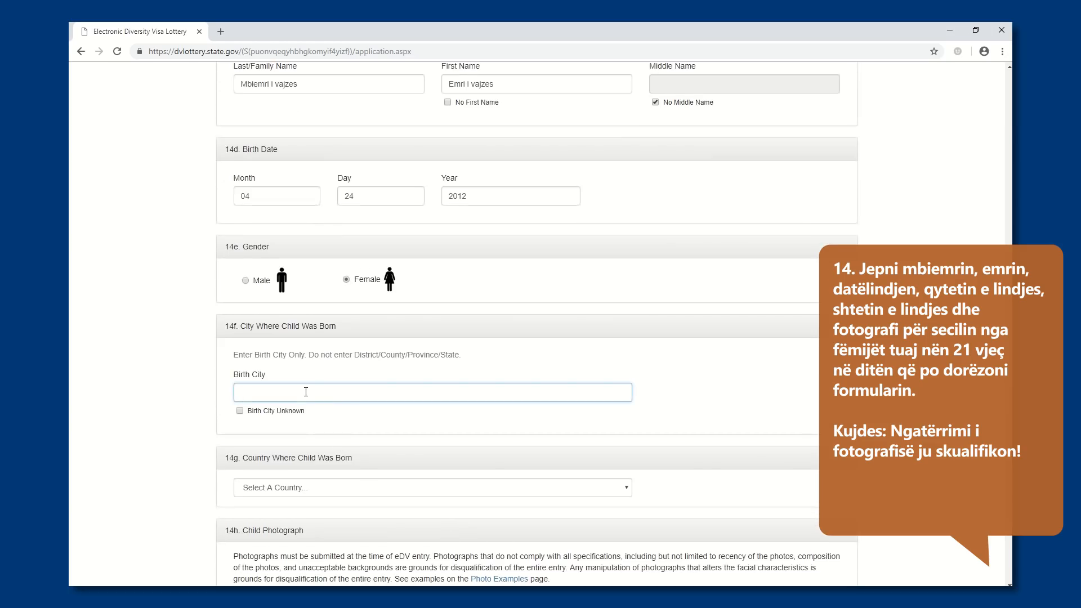
{"action": "type", "text": "qyteti ku ka lindur vajza"}
{"action": "left_click", "coordinate": [281, 491]}
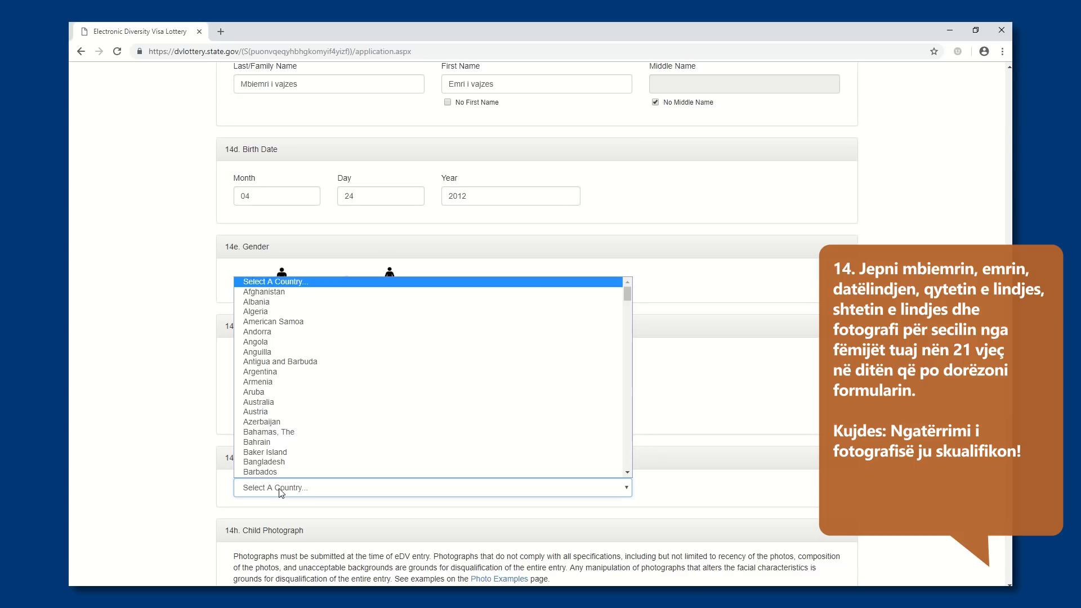
{"action": "left_click", "coordinate": [295, 302]}
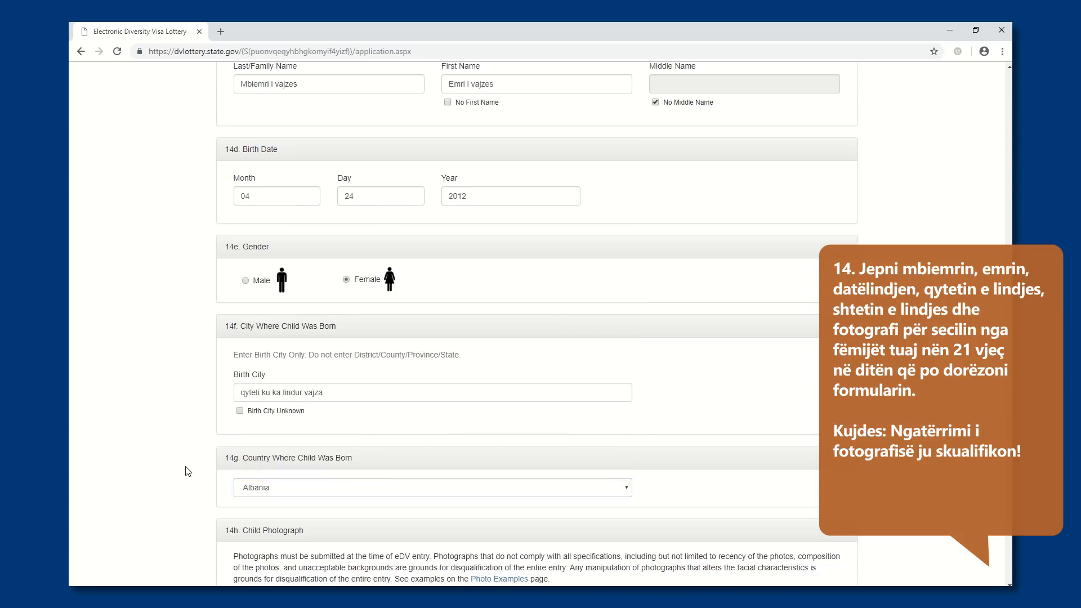
Upload Vajza.jpg from the Fotografite per Lotarine Amerikane folder as Child #2's photograph and continue to the entry review page
{"action": "scroll", "coordinate": [187, 471], "scroll_direction": "down", "scroll_amount": 4}
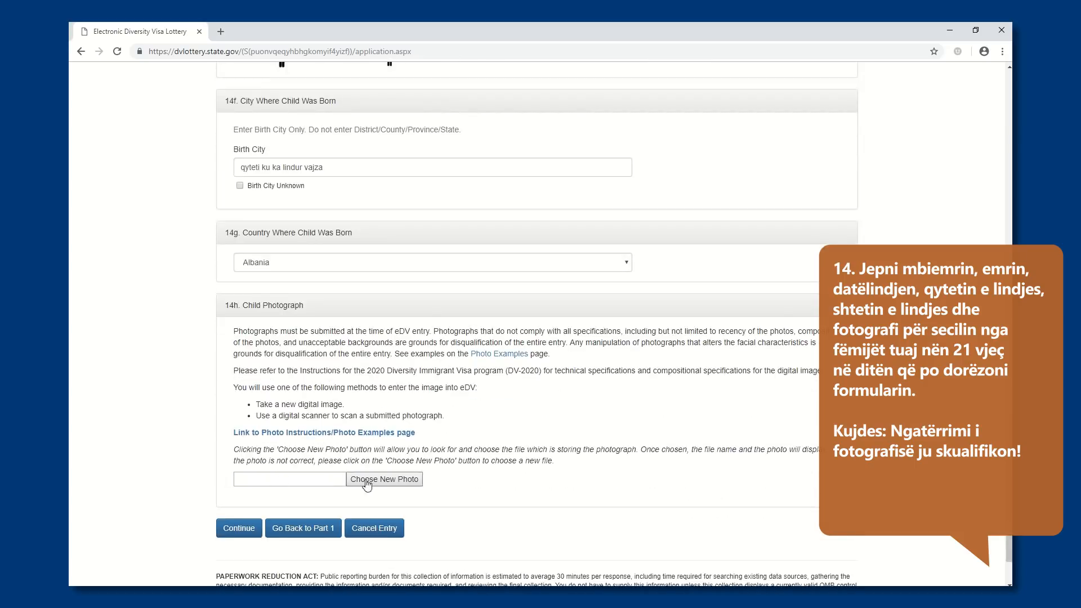
{"action": "left_click", "coordinate": [367, 480]}
{"action": "left_click", "coordinate": [497, 133]}
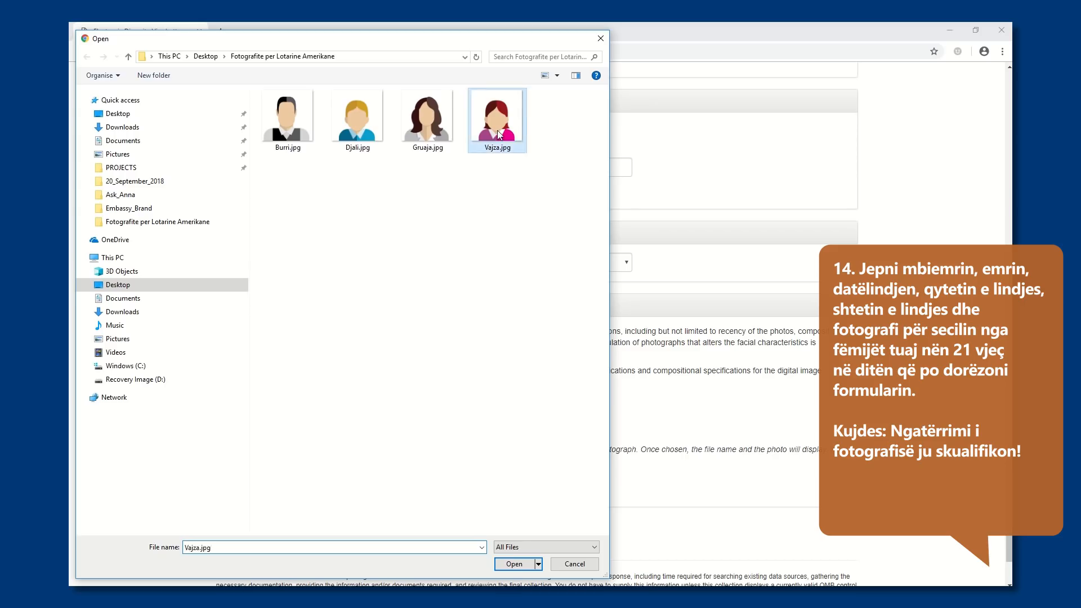
{"action": "double_click", "coordinate": [498, 133]}
{"action": "scroll", "coordinate": [257, 405], "scroll_direction": "down", "scroll_amount": 4}
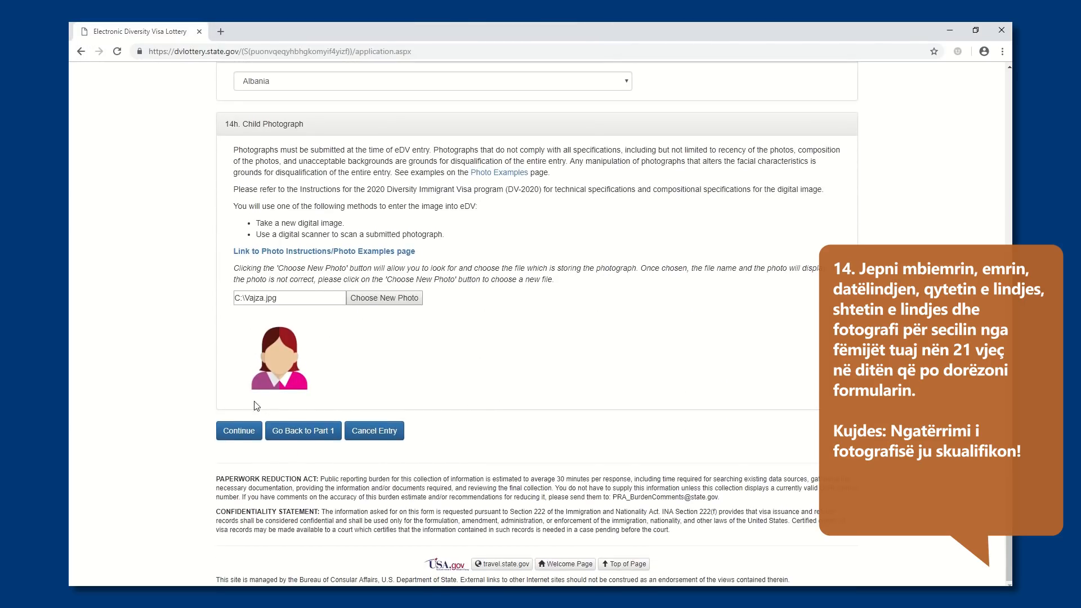
{"action": "left_click", "coordinate": [246, 433]}
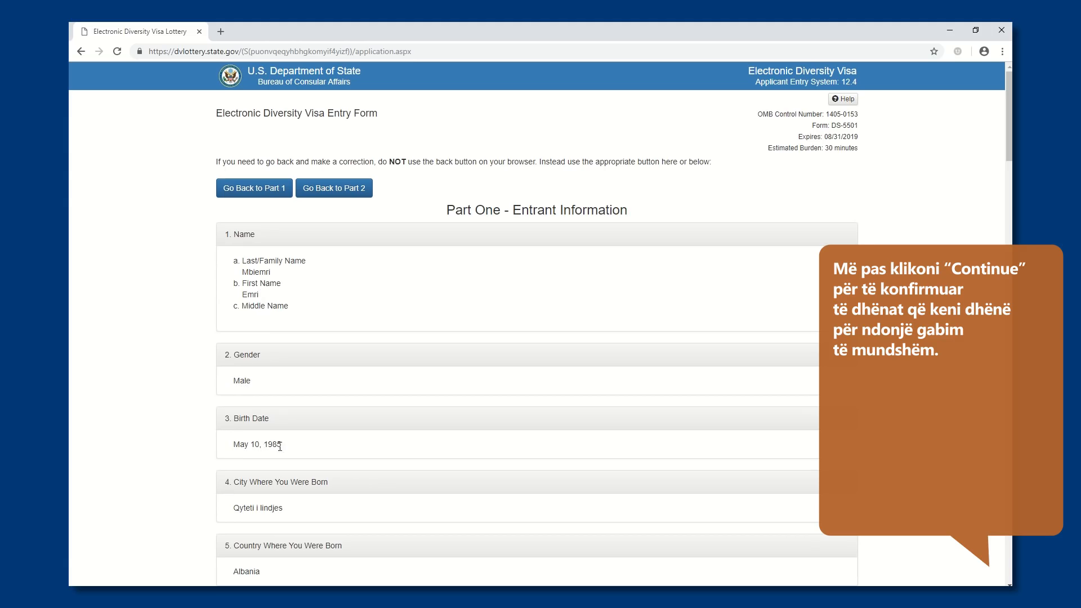
Review the entrant's details in Part One, from name and birth data through mailing address, contact, education, marital status and number of children
{"action": "scroll", "coordinate": [272, 472], "scroll_direction": "down", "scroll_amount": 1}
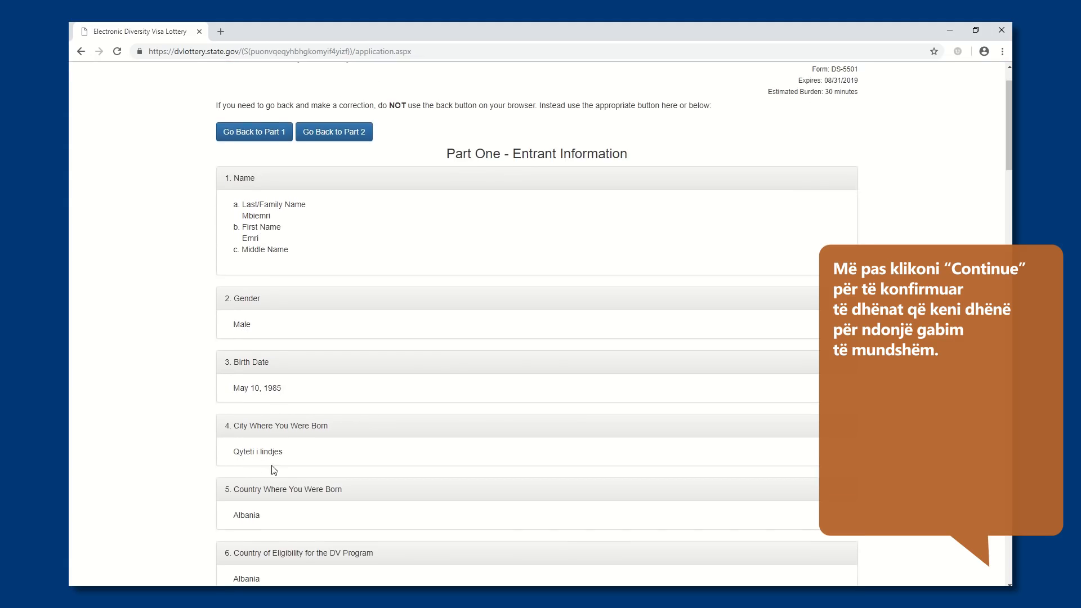
{"action": "scroll", "coordinate": [271, 470], "scroll_direction": "down", "scroll_amount": 1}
{"action": "scroll", "coordinate": [259, 468], "scroll_direction": "down", "scroll_amount": 1}
{"action": "scroll", "coordinate": [262, 470], "scroll_direction": "down", "scroll_amount": 4}
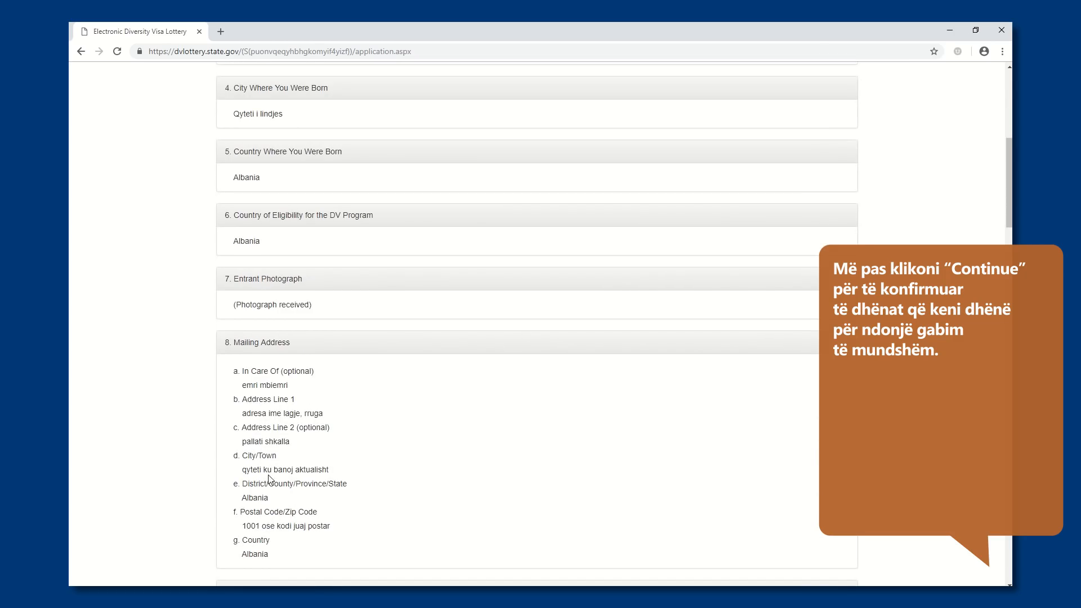
{"action": "scroll", "coordinate": [265, 534], "scroll_direction": "down", "scroll_amount": 1}
{"action": "scroll", "coordinate": [266, 535], "scroll_direction": "down", "scroll_amount": 1}
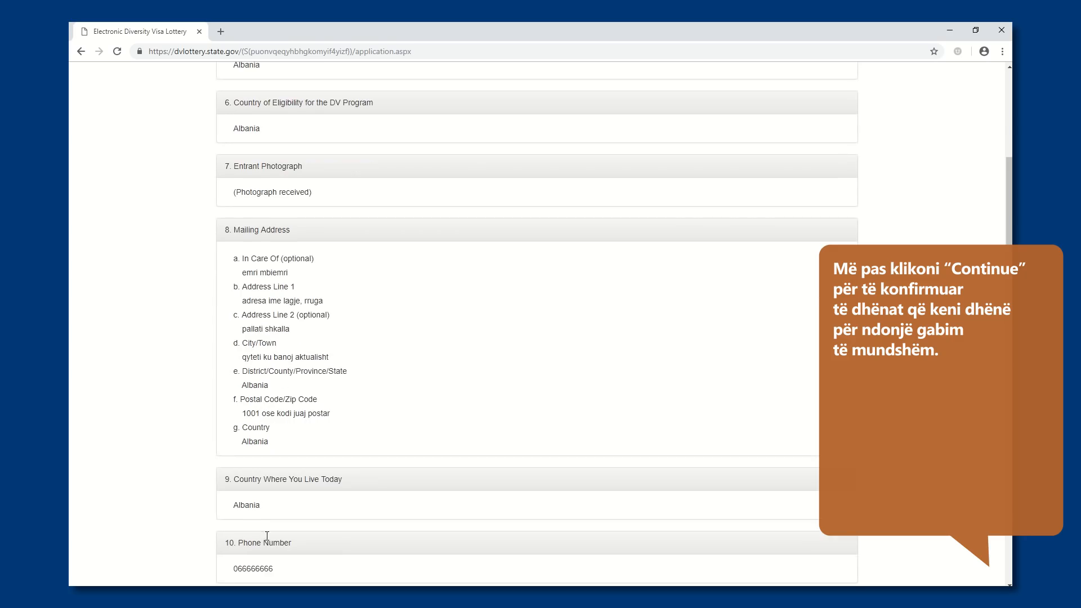
{"action": "scroll", "coordinate": [265, 512], "scroll_direction": "down", "scroll_amount": 1}
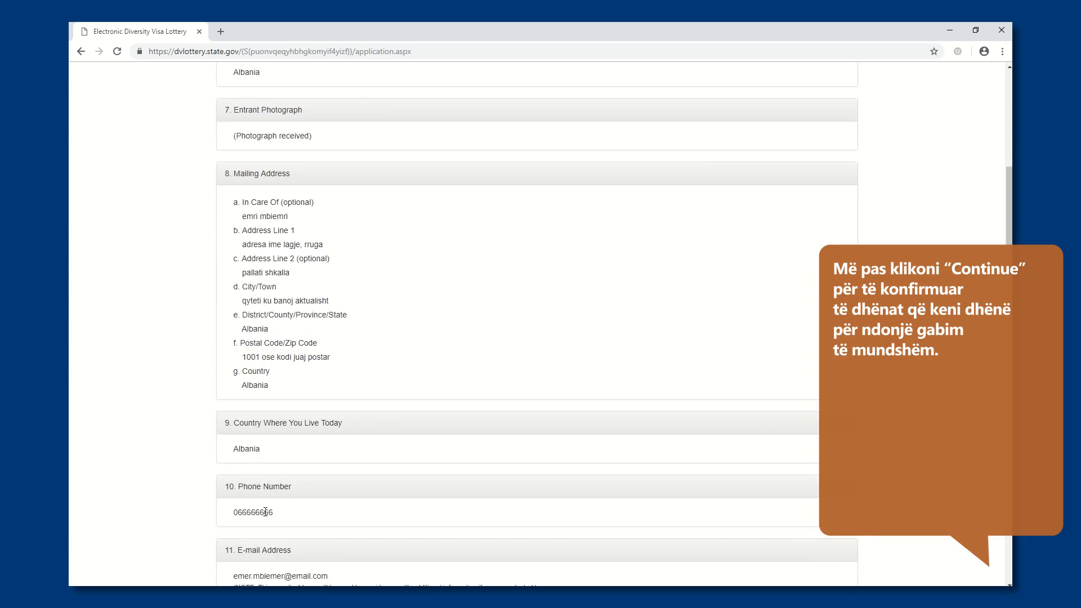
{"action": "scroll", "coordinate": [265, 512], "scroll_direction": "down", "scroll_amount": 3}
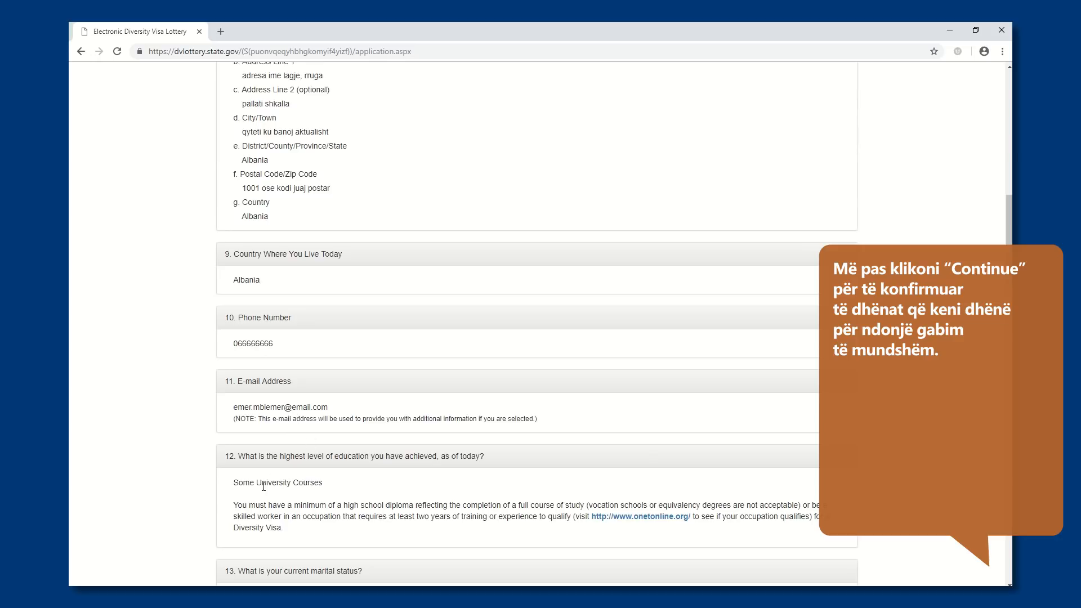
{"action": "scroll", "coordinate": [263, 486], "scroll_direction": "down", "scroll_amount": 1}
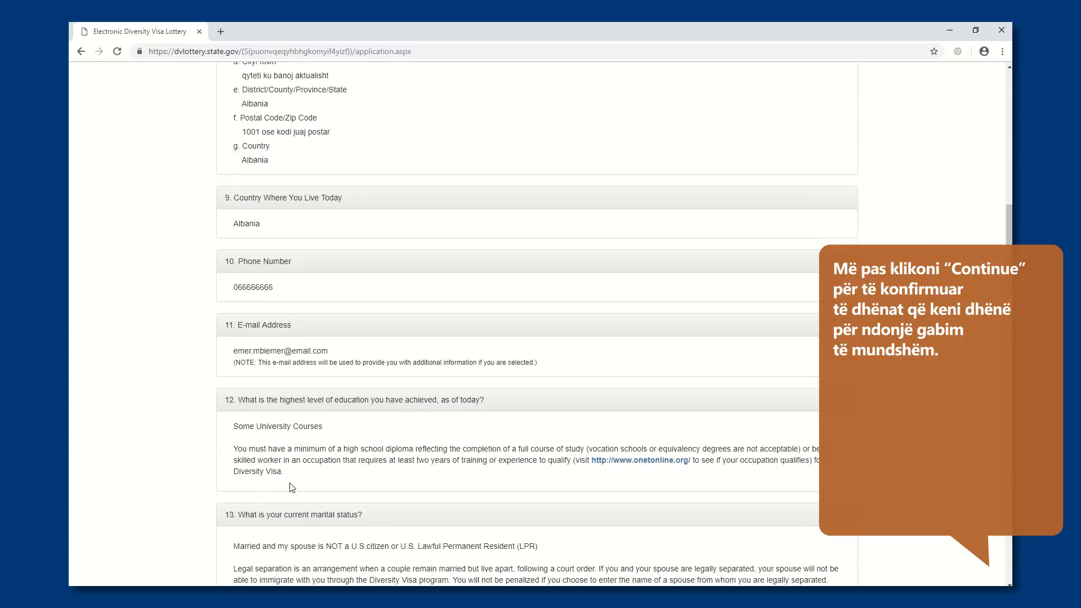
{"action": "scroll", "coordinate": [292, 488], "scroll_direction": "down", "scroll_amount": 3}
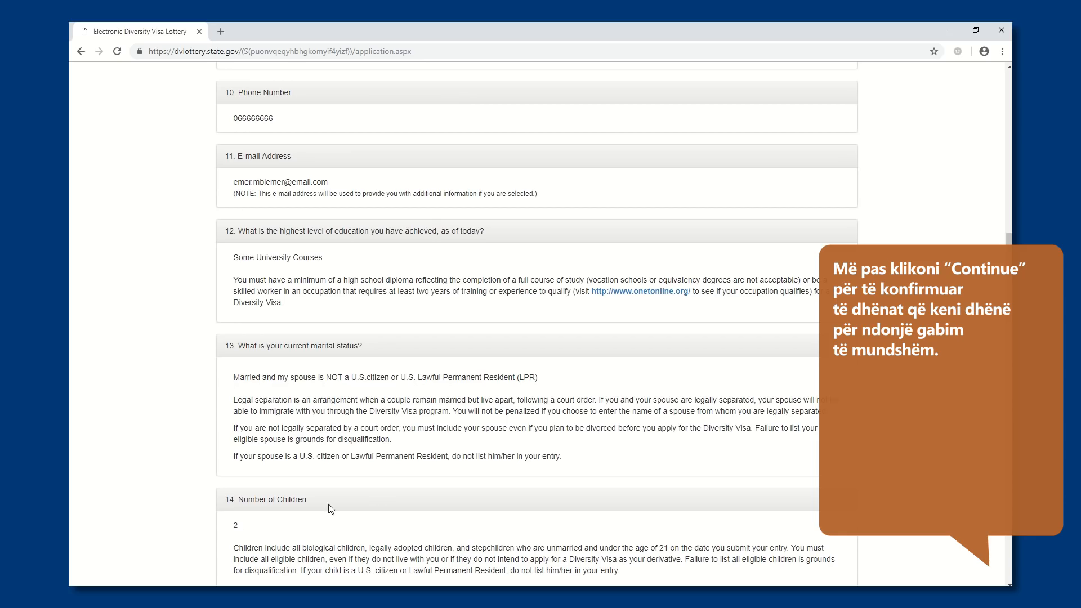
Check the spouse's and both children's names, birth data, genders, birthplaces and photograph entries in Part Two for errors
{"action": "scroll", "coordinate": [250, 530], "scroll_direction": "down", "scroll_amount": 3}
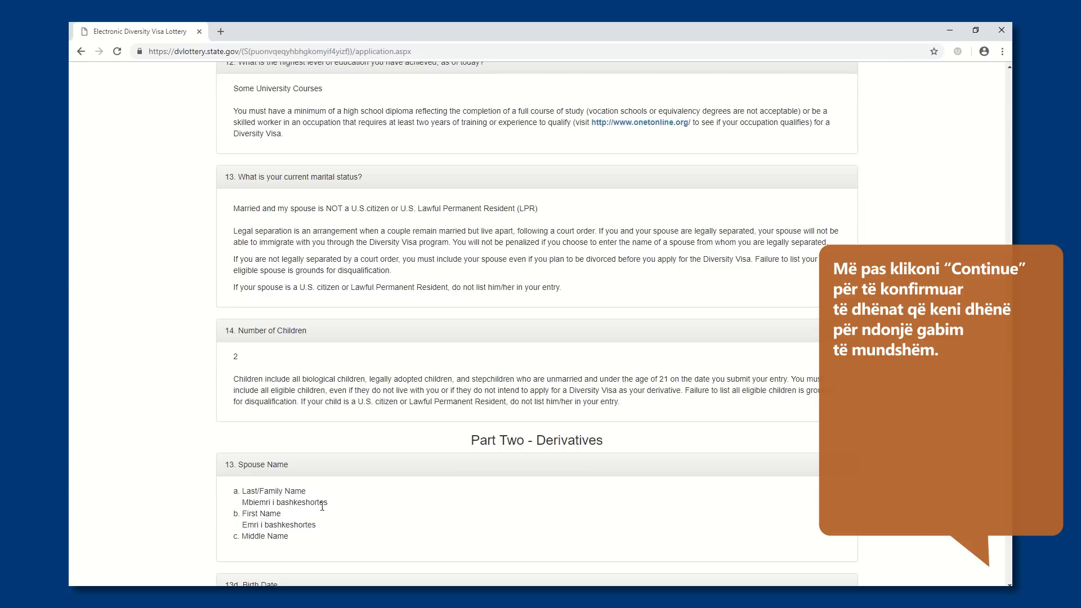
{"action": "scroll", "coordinate": [308, 535], "scroll_direction": "down", "scroll_amount": 3}
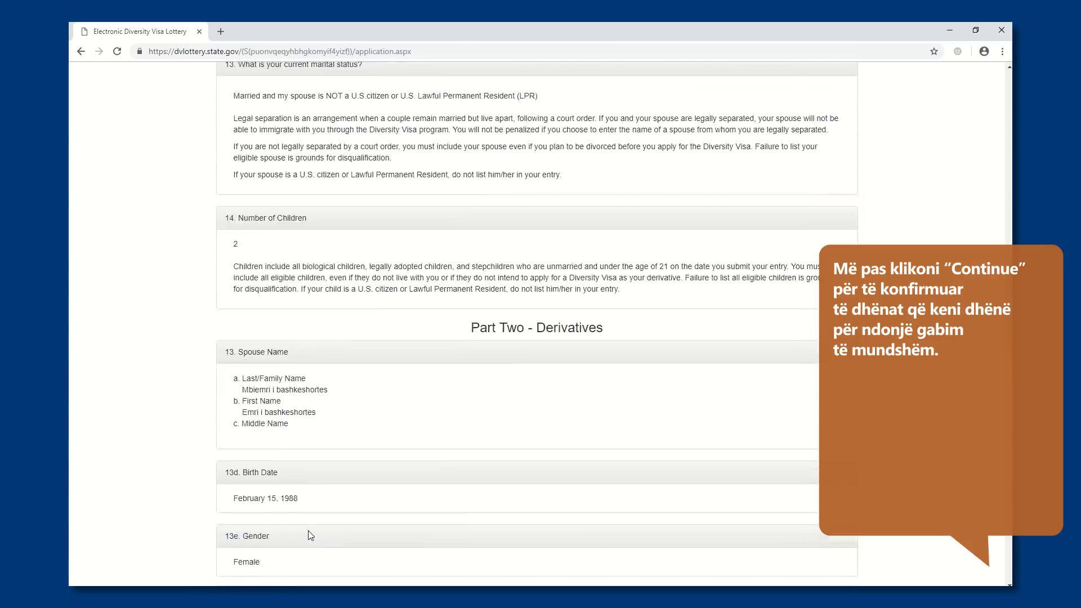
{"action": "scroll", "coordinate": [308, 531], "scroll_direction": "down", "scroll_amount": 3}
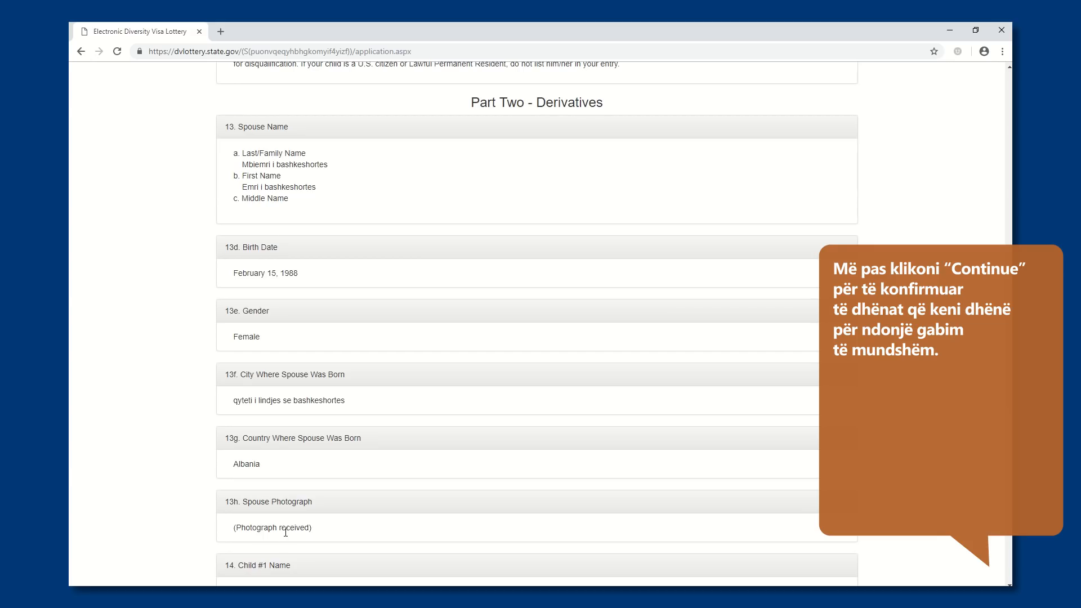
{"action": "scroll", "coordinate": [285, 532], "scroll_direction": "down", "scroll_amount": 6}
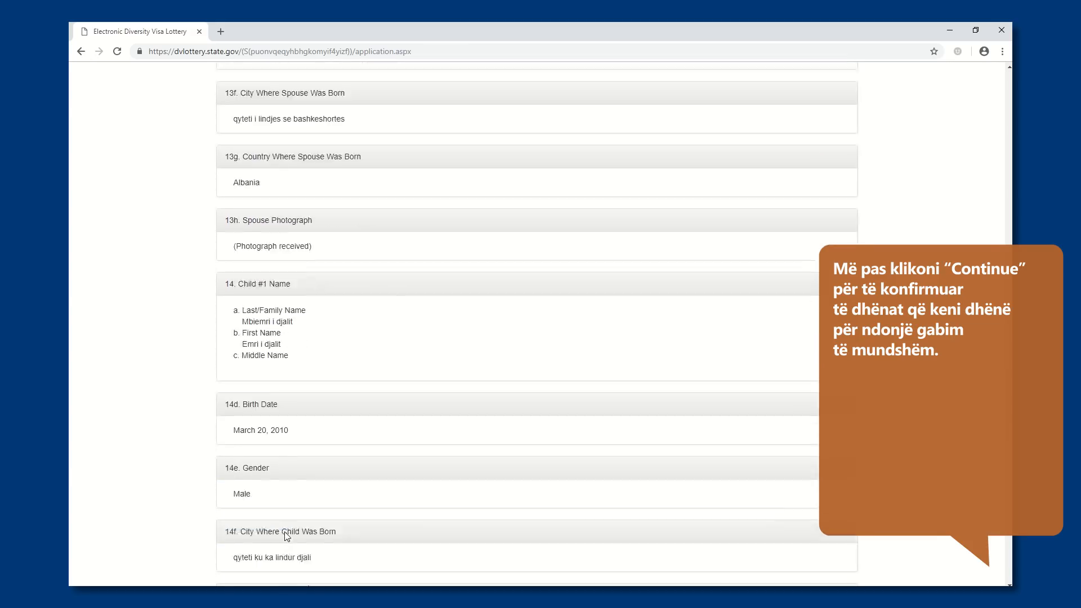
{"action": "scroll", "coordinate": [285, 535], "scroll_direction": "down", "scroll_amount": 3}
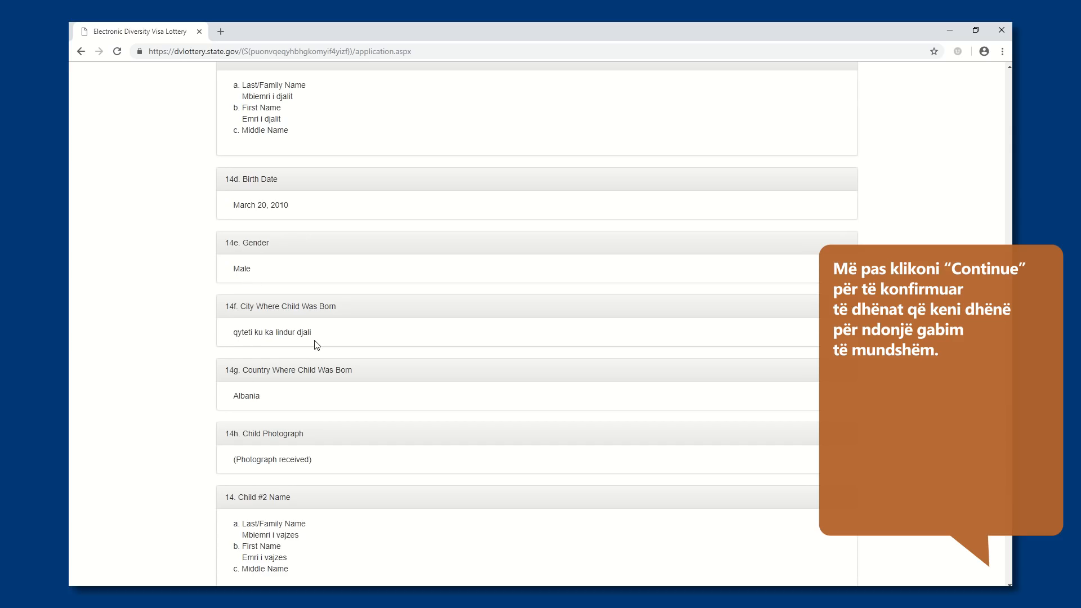
{"action": "scroll", "coordinate": [227, 506], "scroll_direction": "down", "scroll_amount": 5}
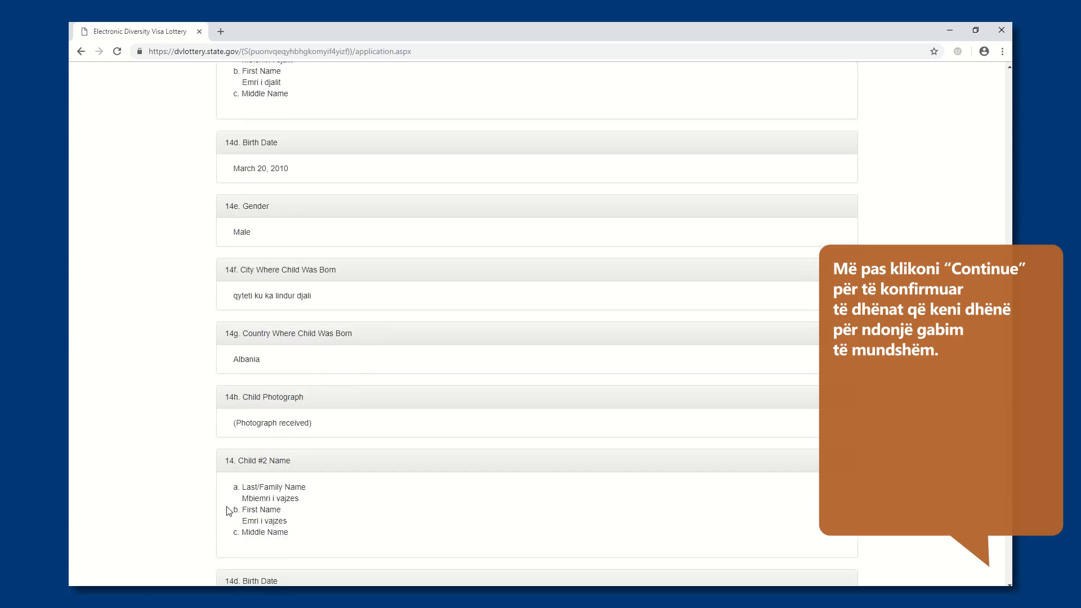
{"action": "scroll", "coordinate": [226, 506], "scroll_direction": "down", "scroll_amount": 2}
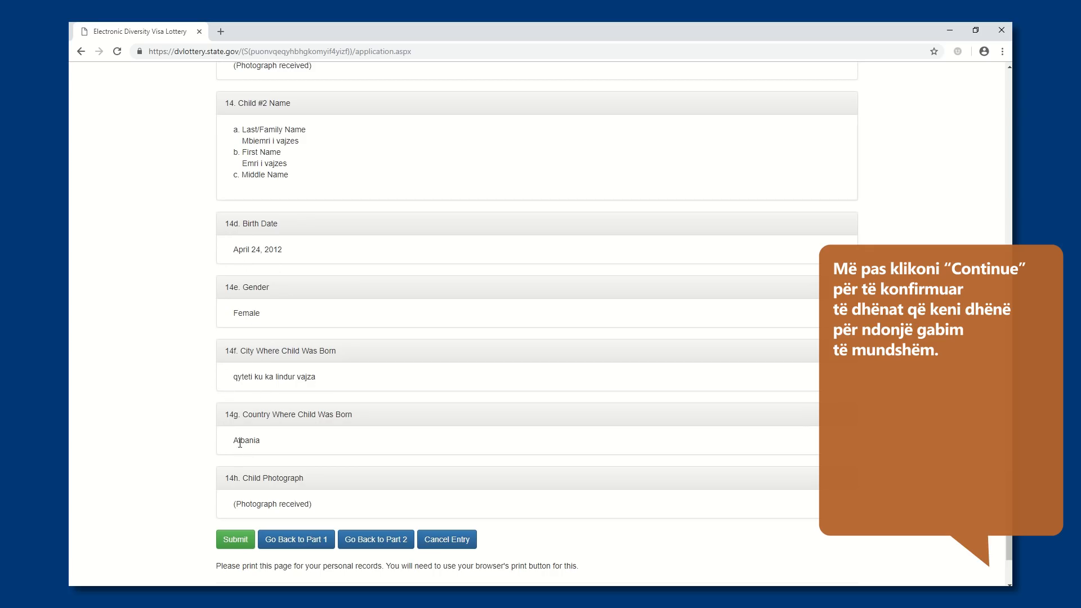
Submit the reviewed entry and highlight the Confirmation Number on the submission confirmation page
{"action": "left_click", "coordinate": [231, 545]}
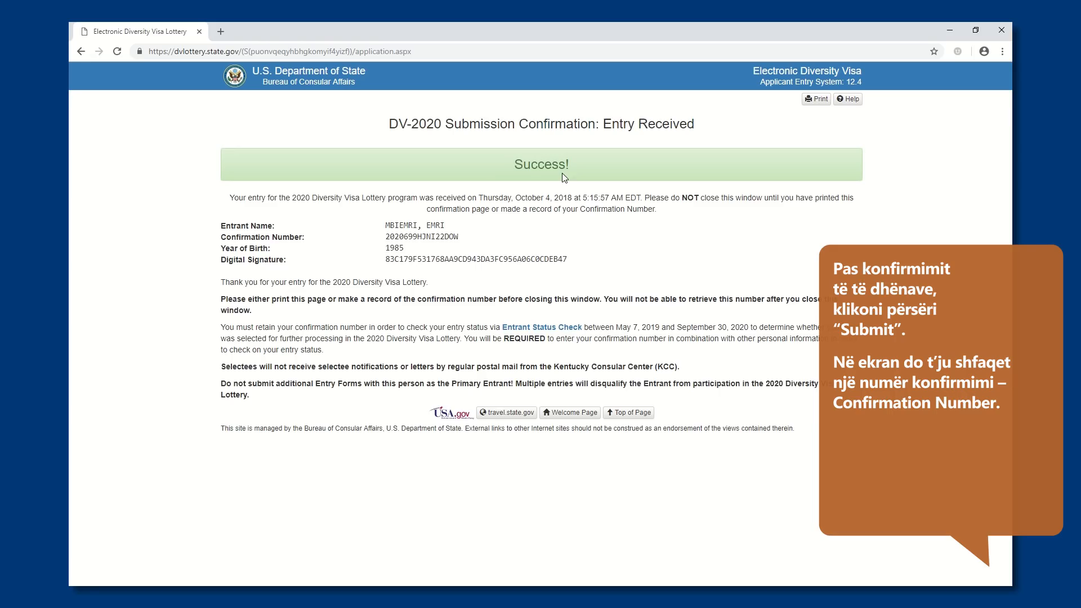
{"action": "left_click_drag", "start_coordinate": [223, 241], "coordinate": [462, 241]}
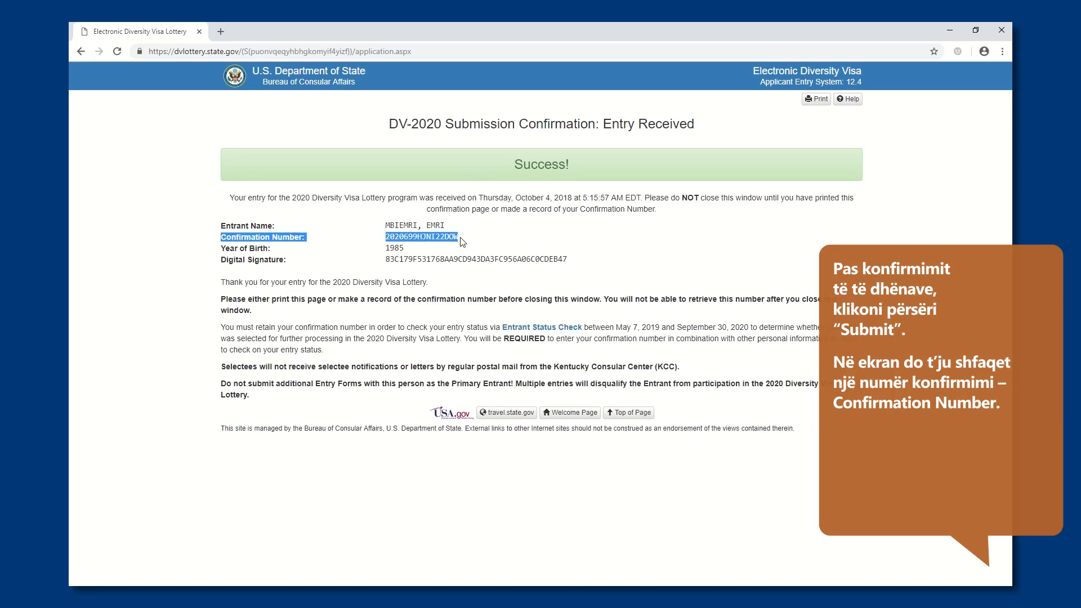
{"action": "left_click", "coordinate": [445, 248]}
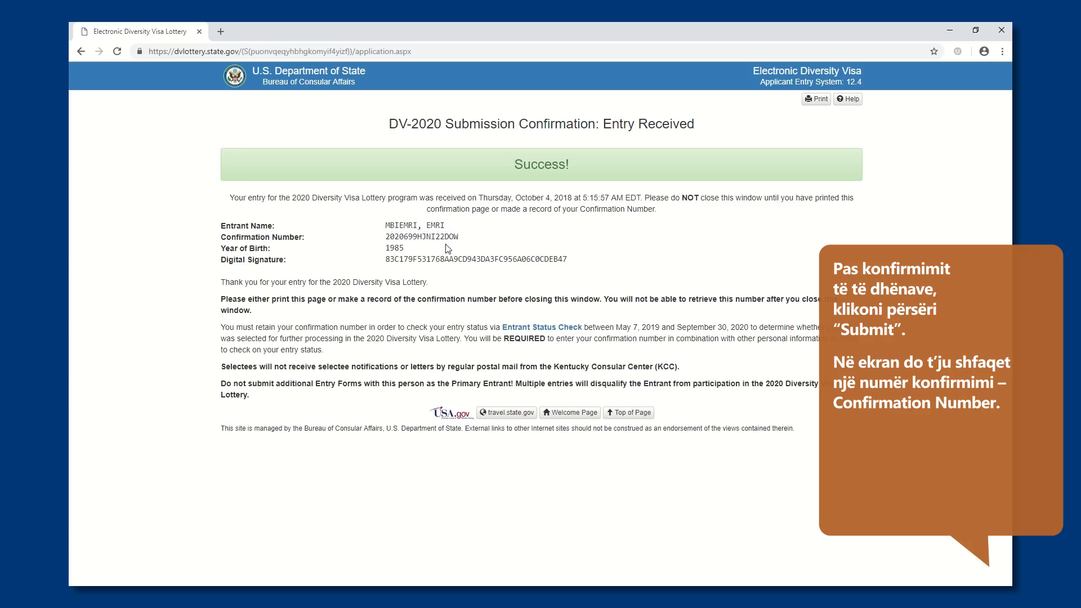
Print the confirmation page with Microsoft Print to PDF and save it as "konfirmimi" in the Fotografite per Lotarine Amerikane folder
{"action": "left_click", "coordinate": [815, 99]}
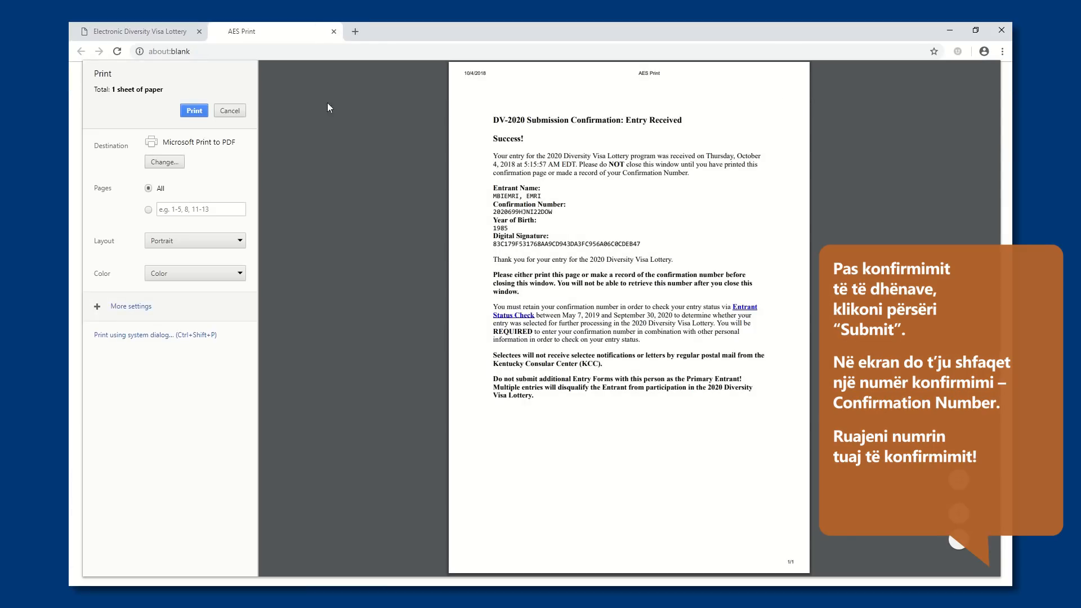
{"action": "left_click", "coordinate": [194, 112]}
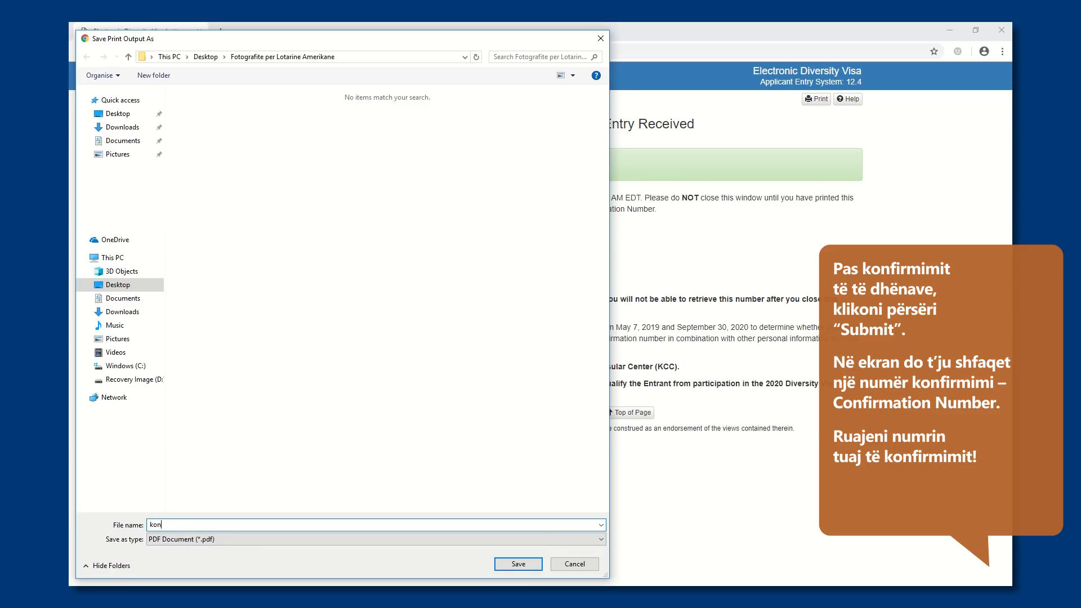
{"action": "type", "text": "konfirmimi"}
{"action": "left_click", "coordinate": [504, 565]}
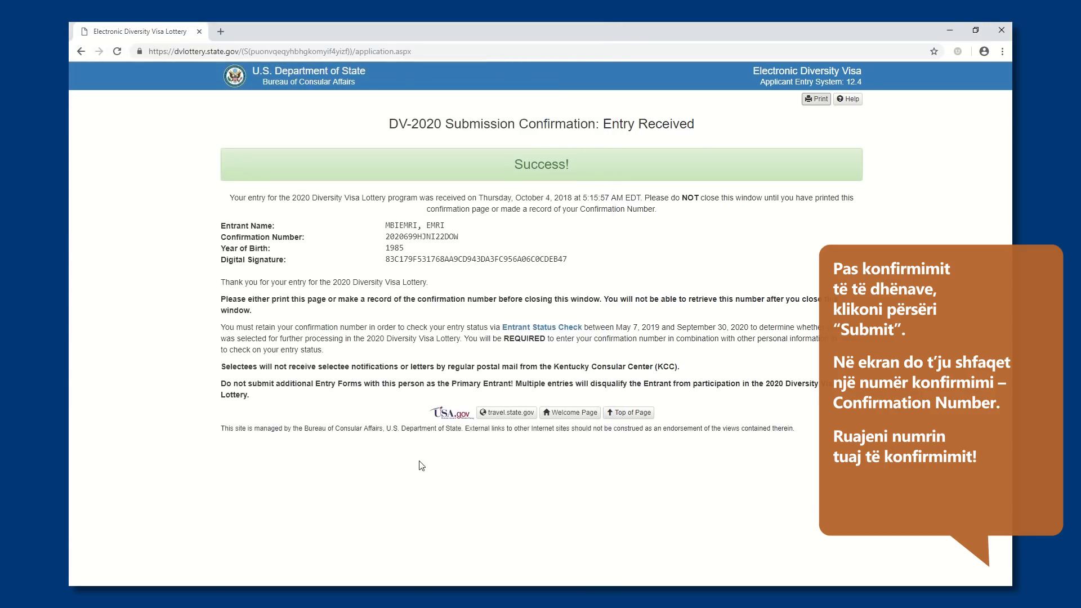